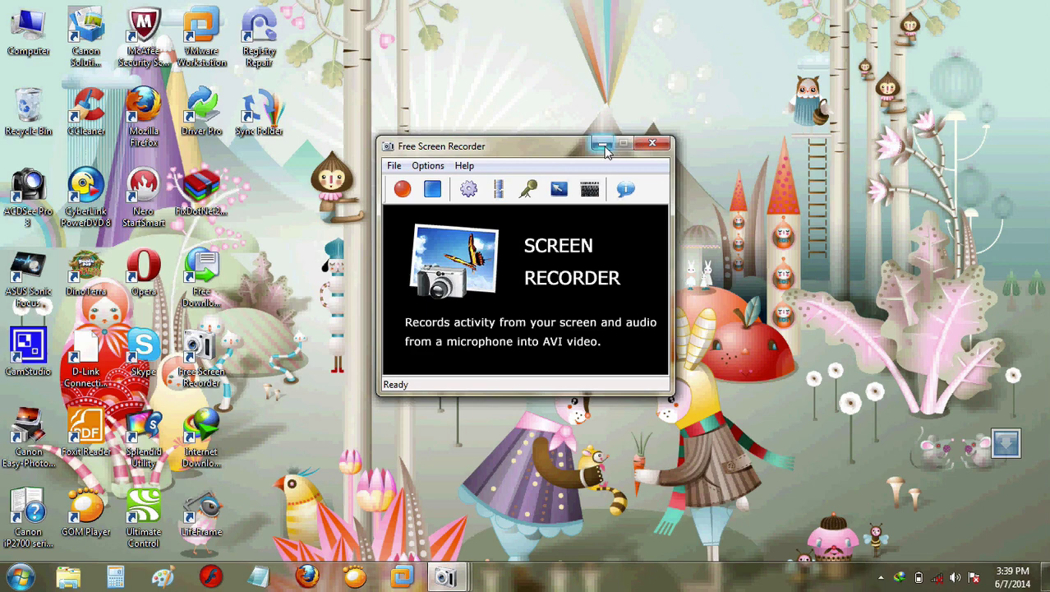
Step: Minimize the screen recorder, open and close LifeFrame, then launch VMware Workstation
{"action": "left_click", "coordinate": [603, 146]}
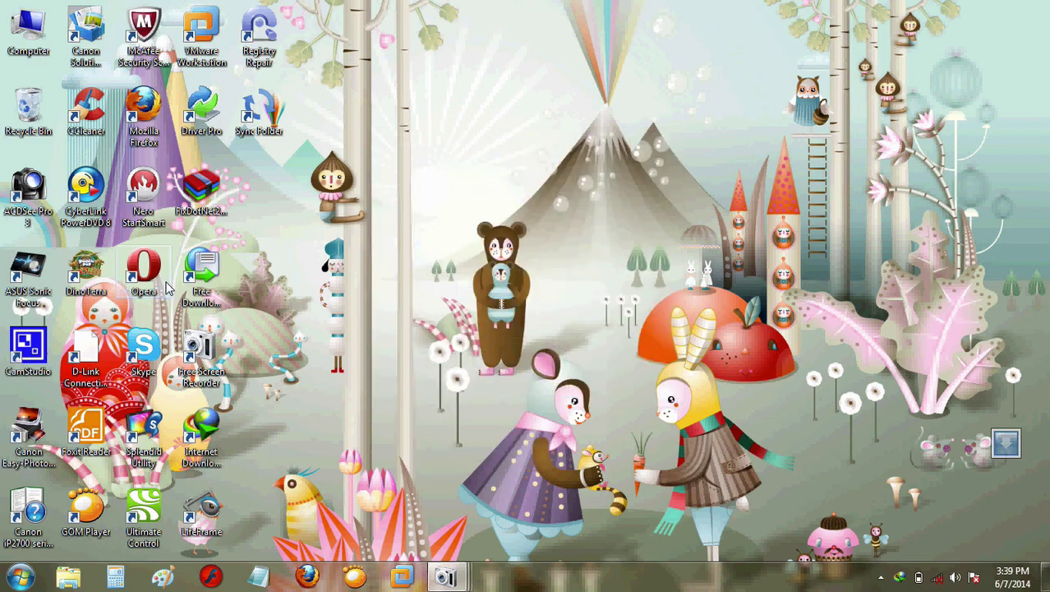
{"action": "double_click", "coordinate": [199, 514]}
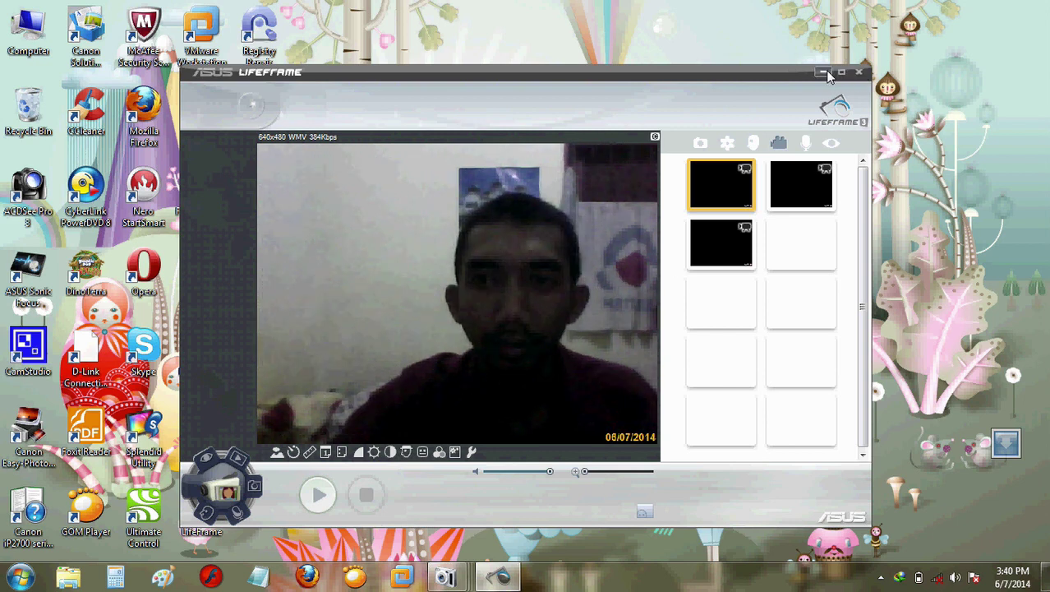
{"action": "left_click", "coordinate": [858, 73]}
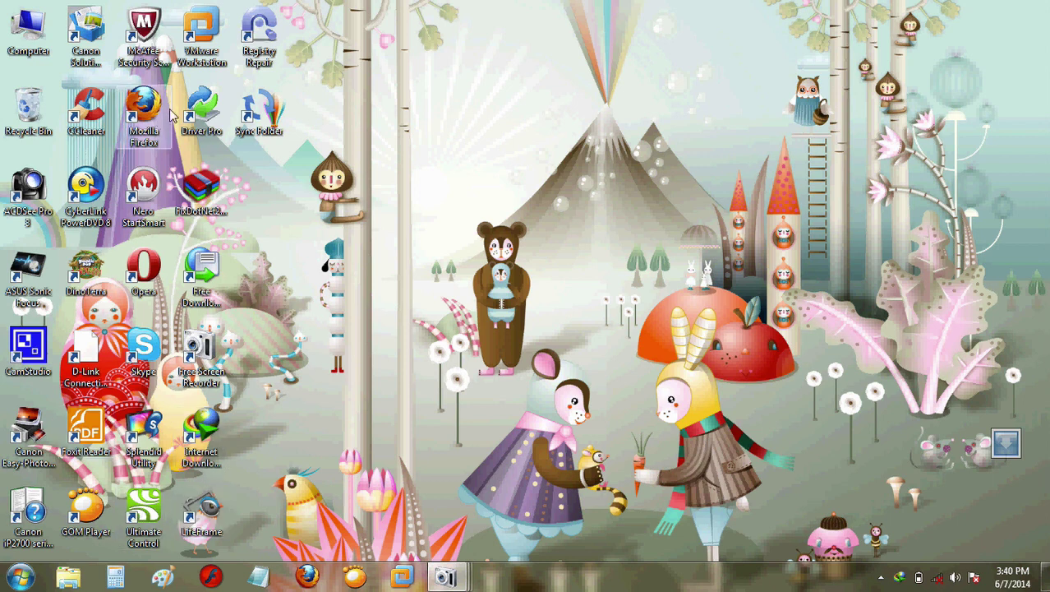
{"action": "left_click", "coordinate": [405, 578]}
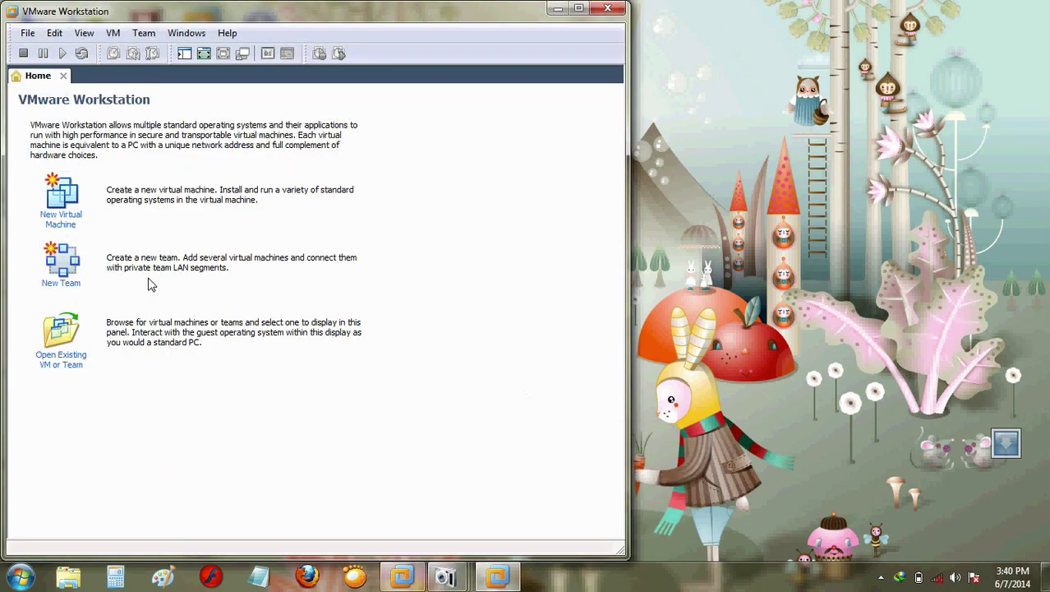
Step: Start a Typical new VM, installing the OS later, with a Linux Ubuntu guest named Ubuntu
{"action": "left_click", "coordinate": [63, 200]}
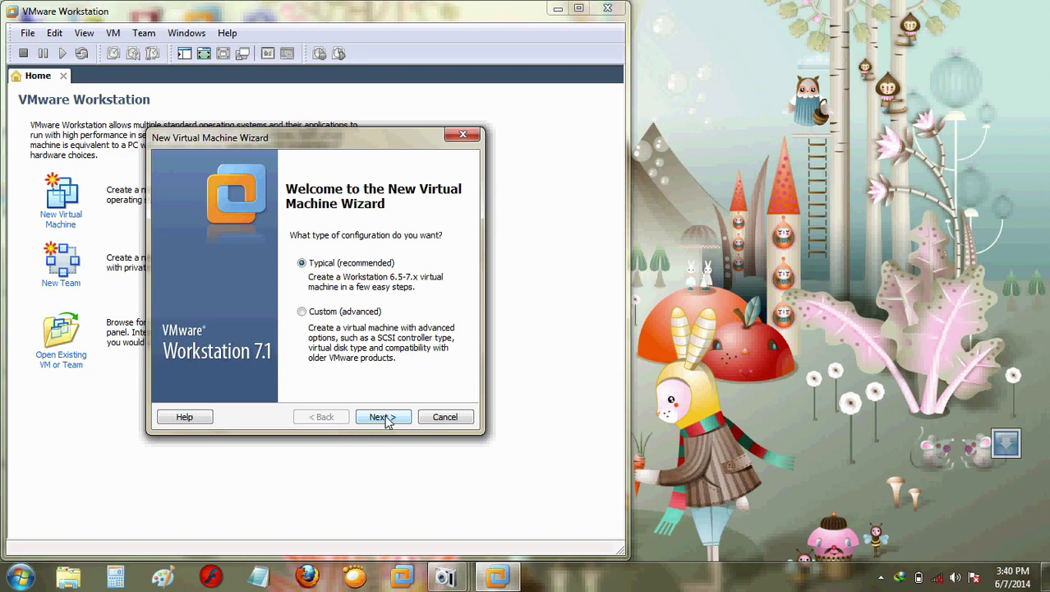
{"action": "left_click", "coordinate": [383, 417]}
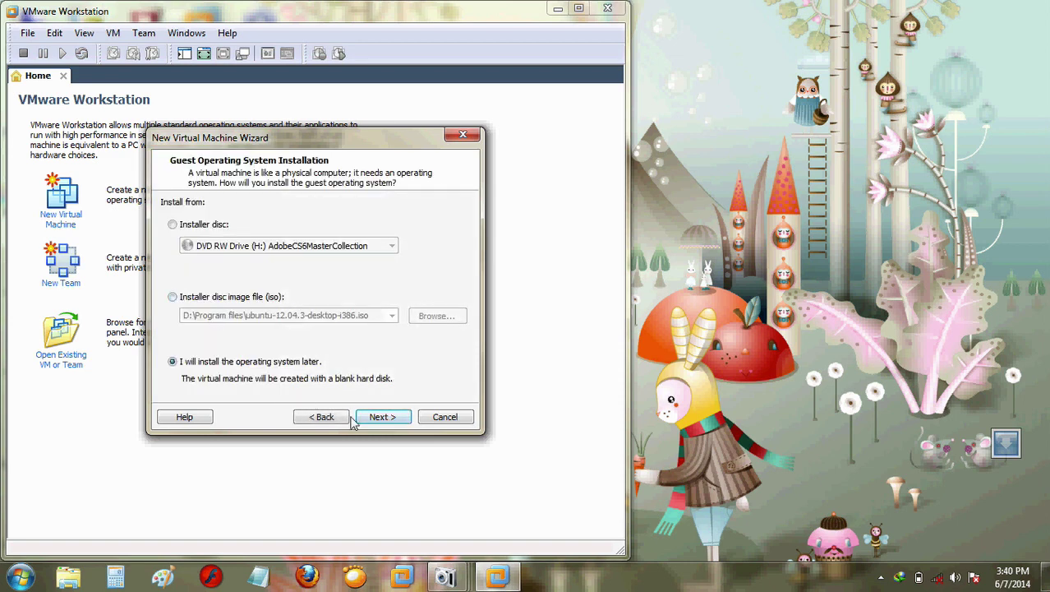
{"action": "left_click", "coordinate": [376, 418]}
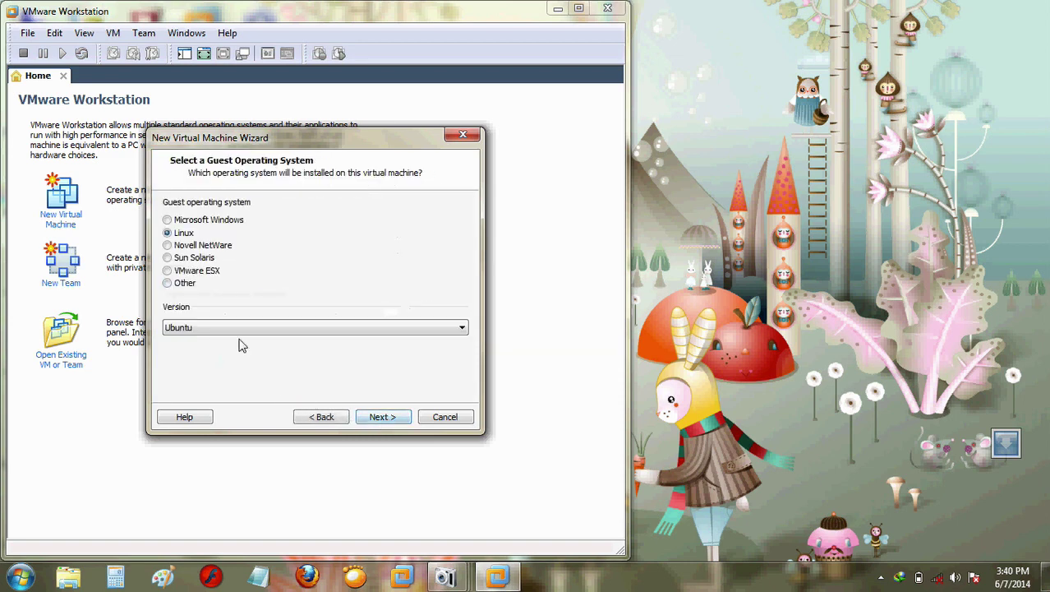
{"action": "left_click", "coordinate": [383, 418]}
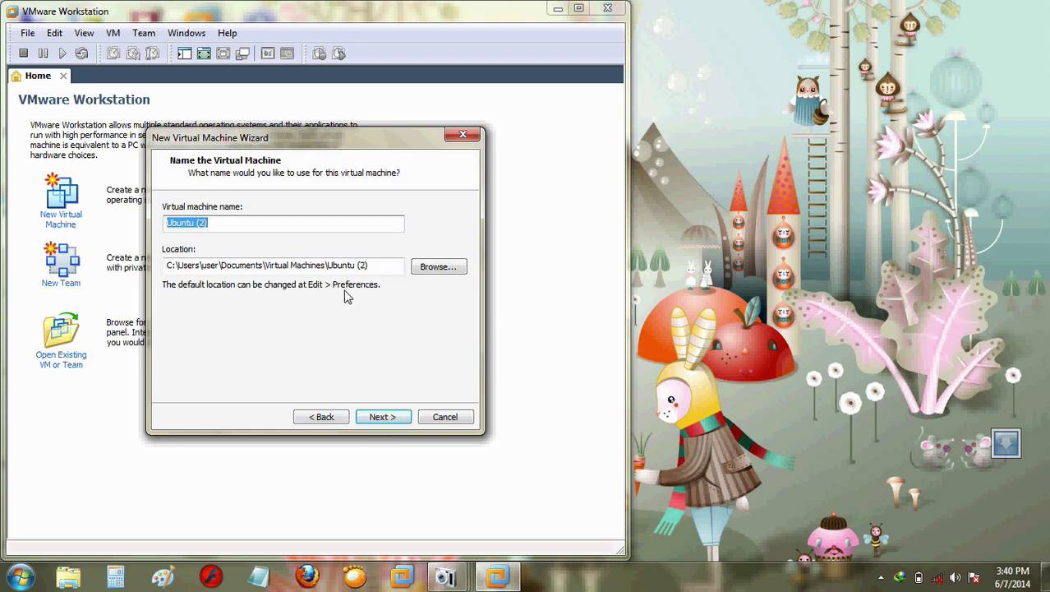
{"action": "type", "text": "Ubunt"}
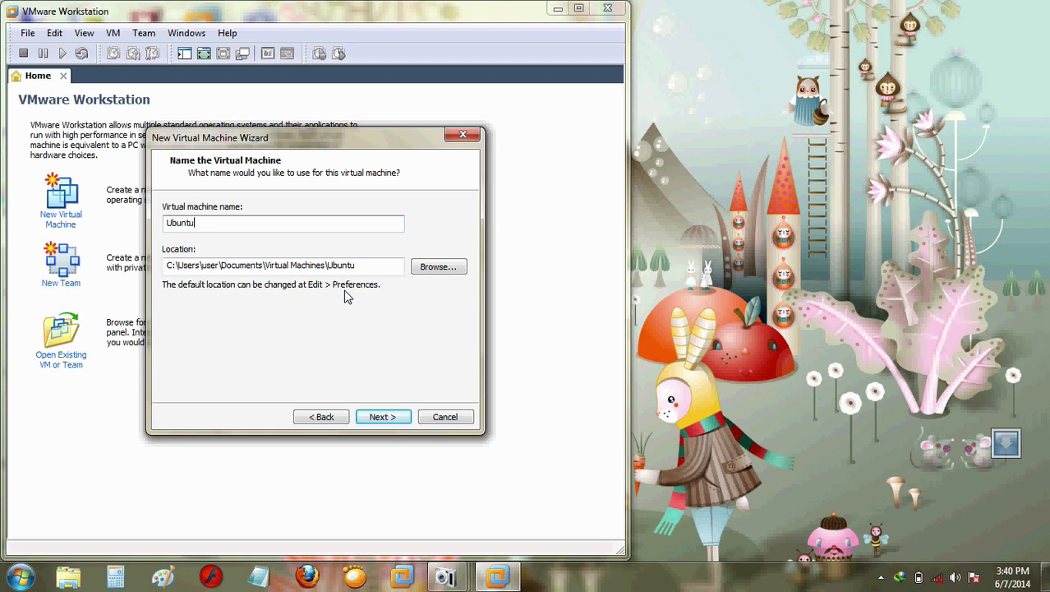
Step: Store the machine in a new E:\Ubuntu folder and keep the 20 GB disk size
{"action": "left_click", "coordinate": [438, 267]}
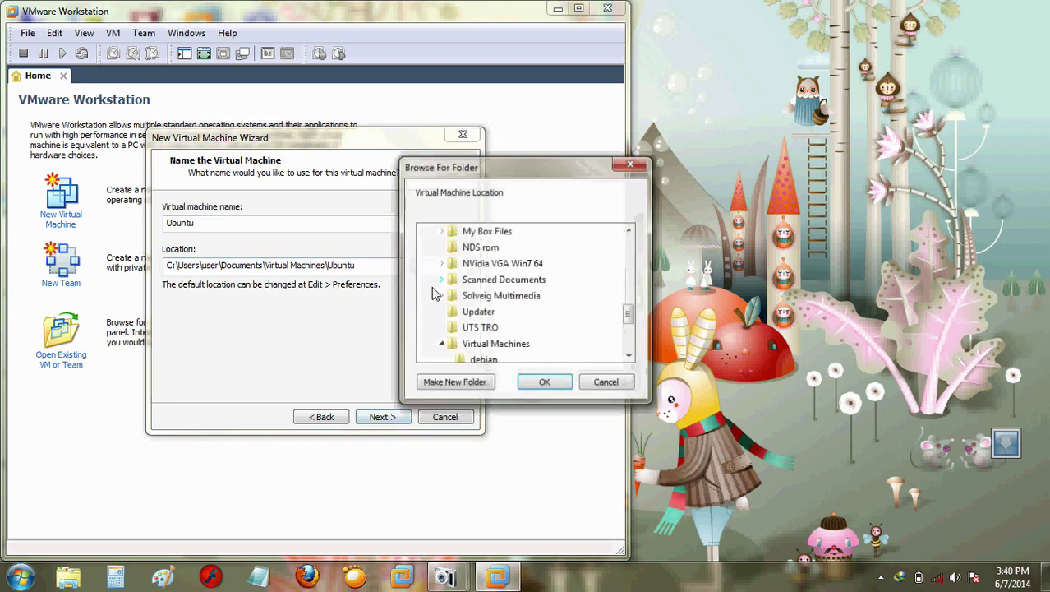
{"action": "left_click_drag", "start_coordinate": [629, 314], "coordinate": [632, 350]}
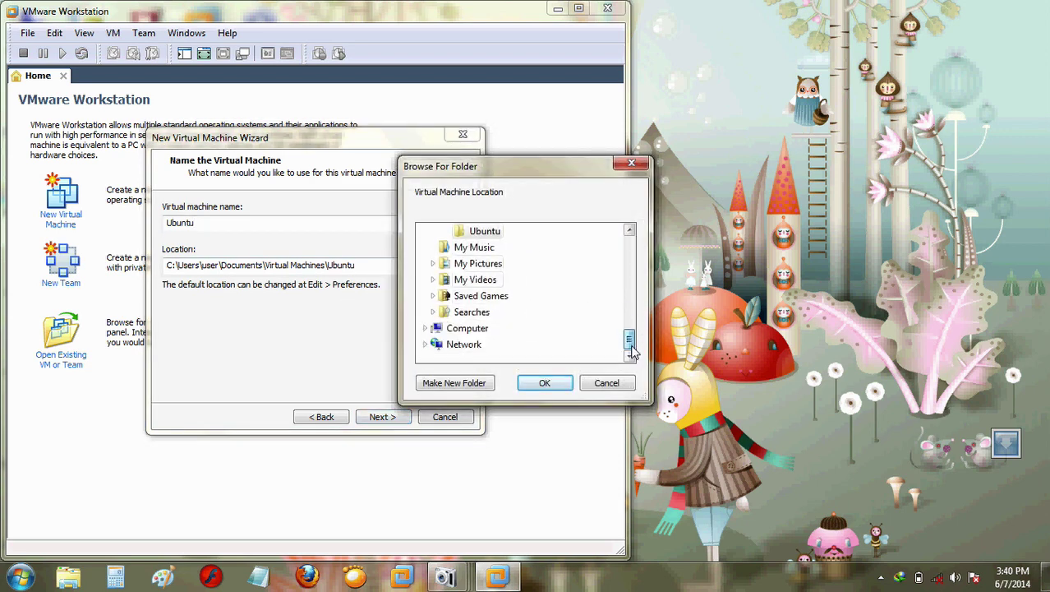
{"action": "left_click", "coordinate": [466, 328]}
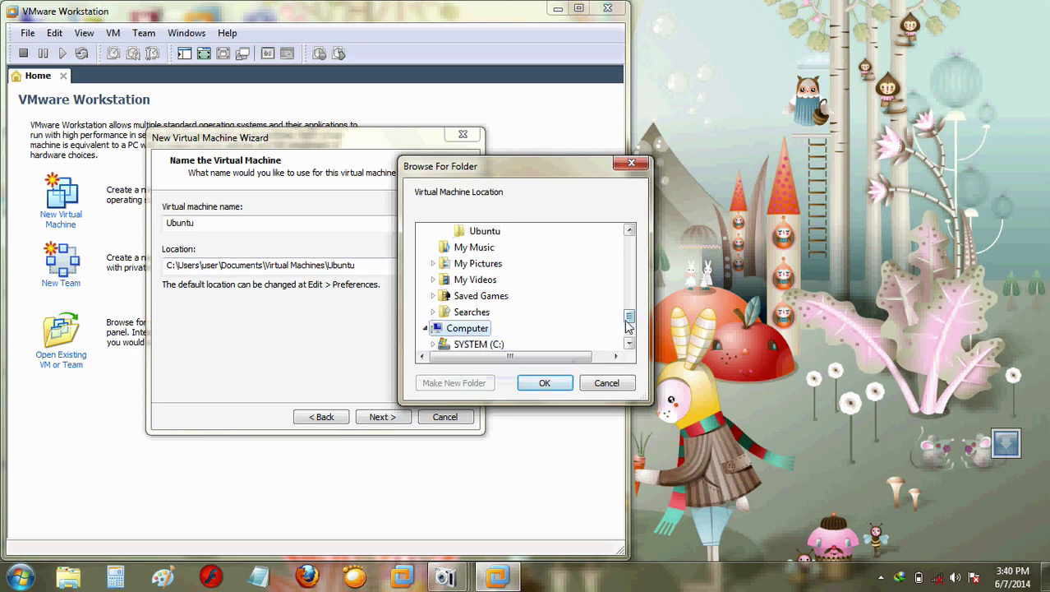
{"action": "scroll", "coordinate": [627, 324], "scroll_direction": "down", "scroll_amount": 2}
{"action": "left_click", "coordinate": [475, 296]}
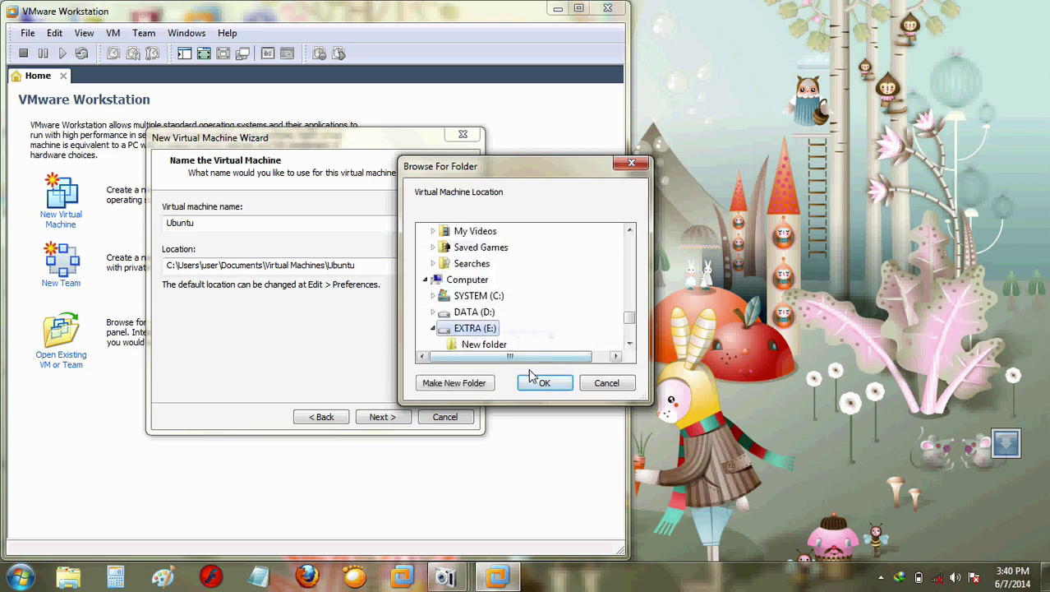
{"action": "scroll", "coordinate": [629, 324], "scroll_direction": "down", "scroll_amount": 2}
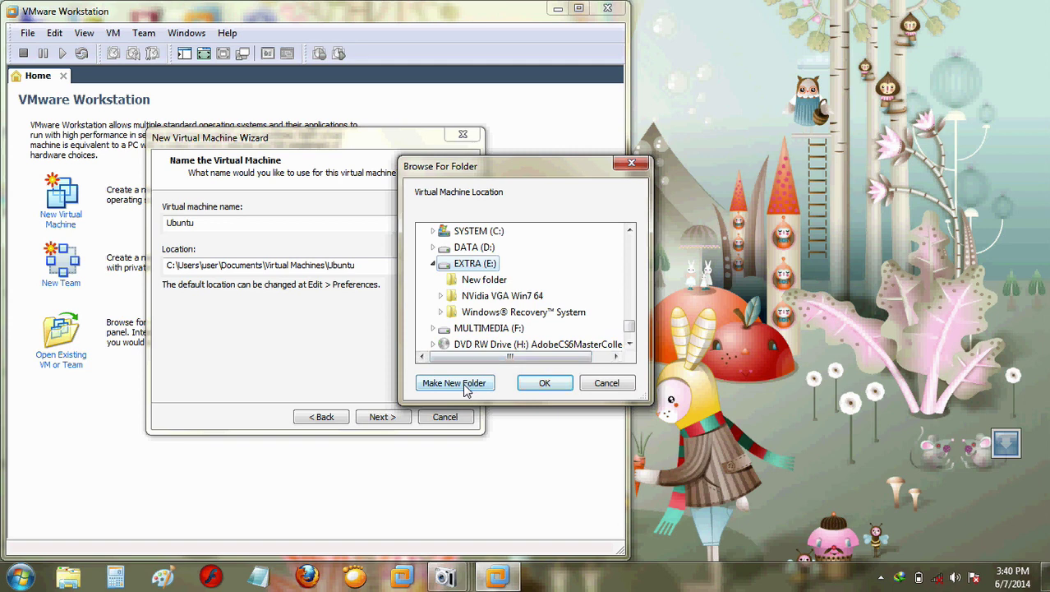
{"action": "left_click", "coordinate": [466, 389]}
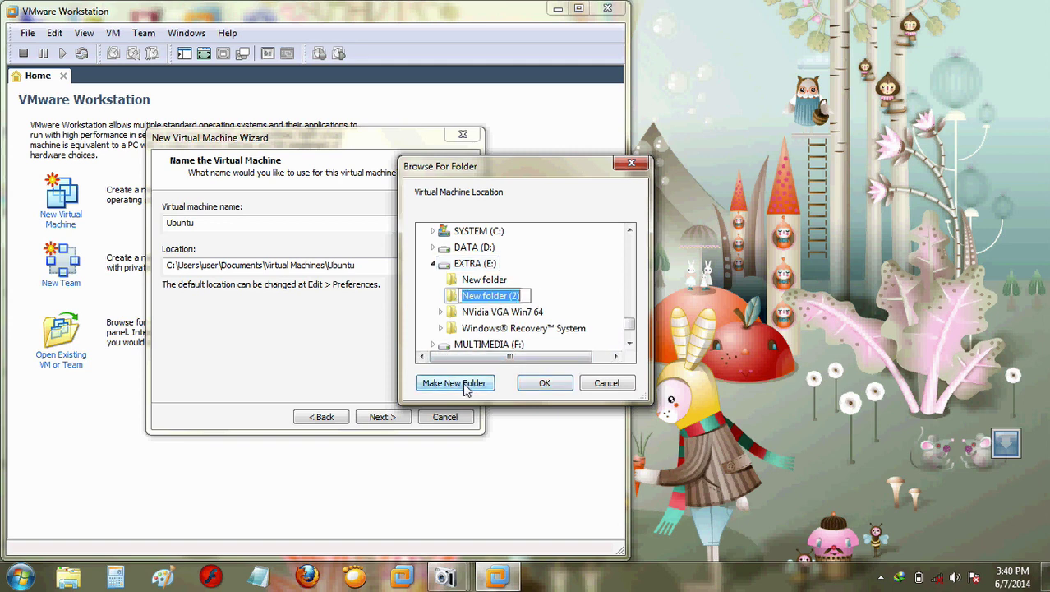
{"action": "type", "text": "Ubuntu"}
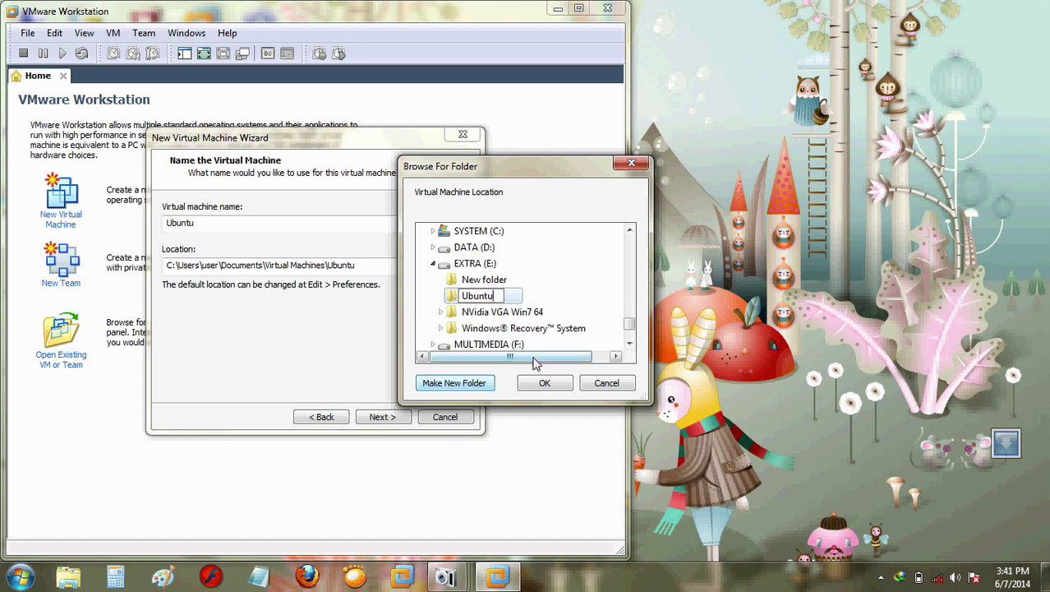
{"action": "left_click", "coordinate": [542, 383]}
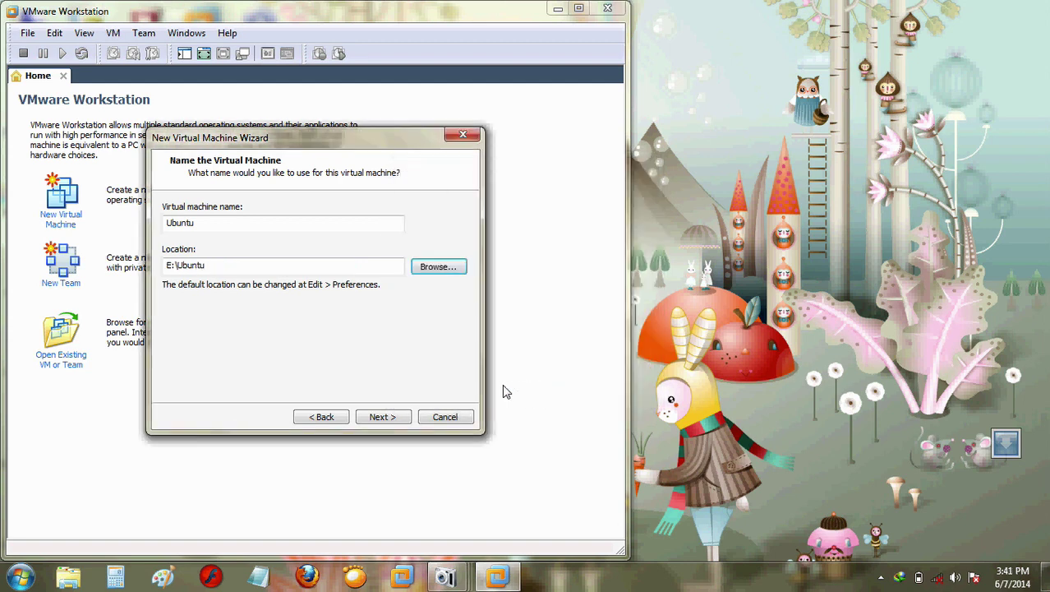
{"action": "left_click", "coordinate": [381, 417]}
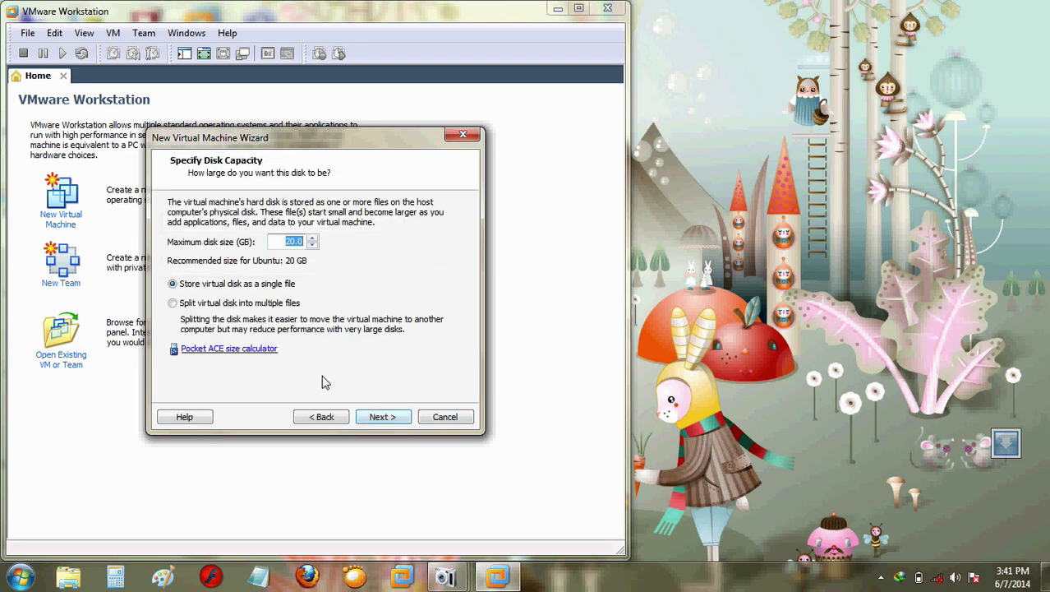
{"action": "left_click", "coordinate": [382, 423]}
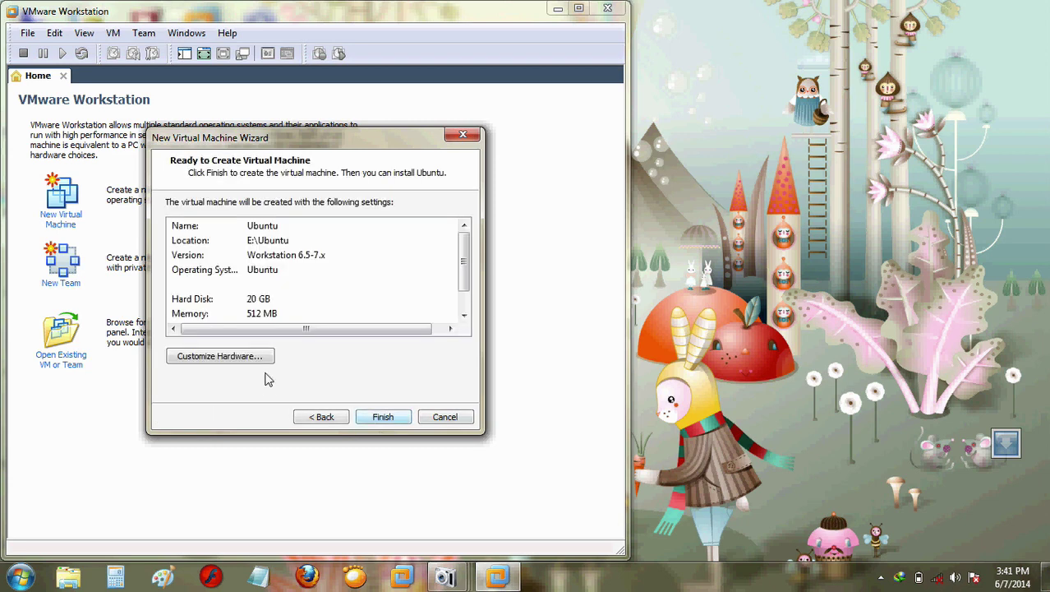
Step: Point the virtual CD/DVD drive at the ubuntu-12.04.3-desktop-i386.iso image
{"action": "left_click", "coordinate": [244, 360]}
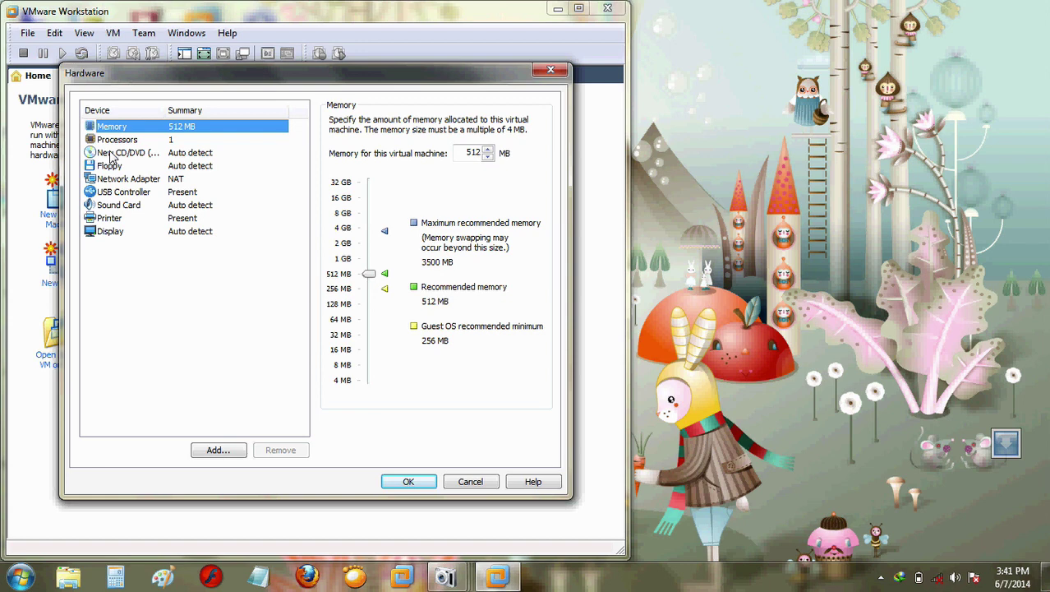
{"action": "left_click", "coordinate": [111, 153]}
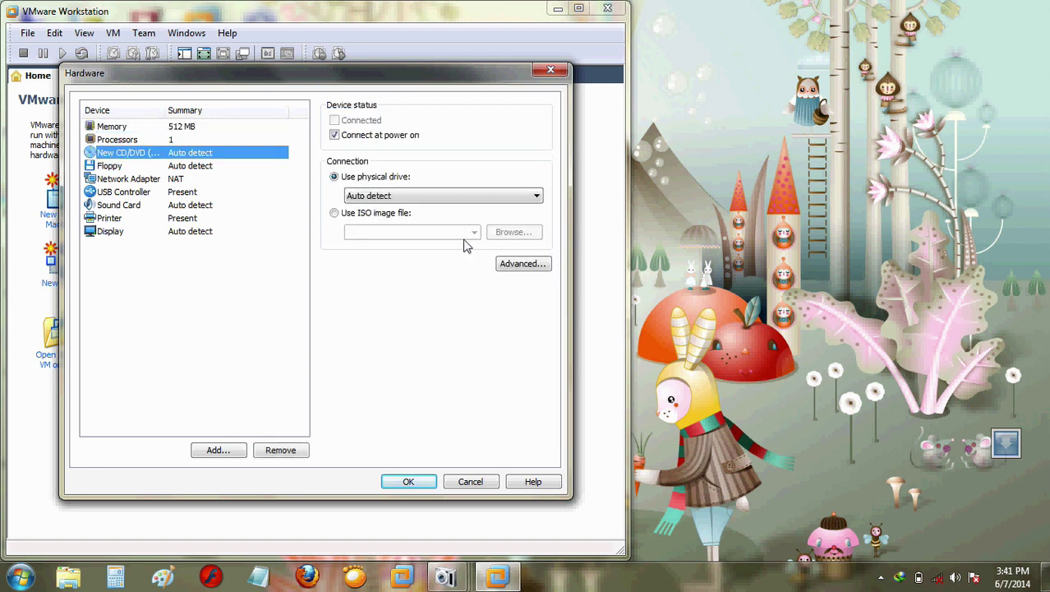
{"action": "left_click", "coordinate": [334, 212]}
{"action": "left_click", "coordinate": [475, 232]}
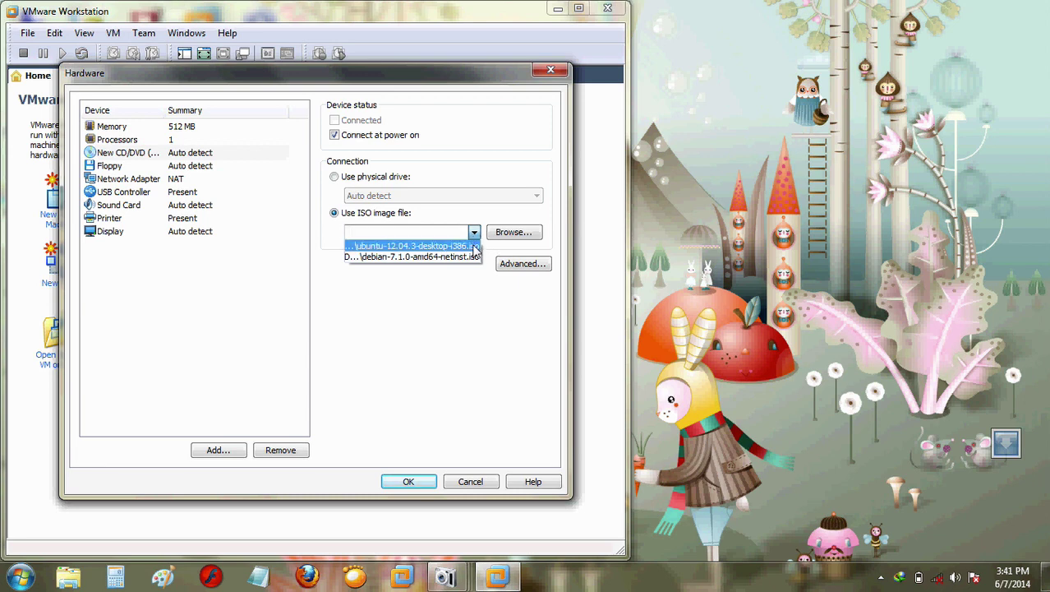
{"action": "left_click", "coordinate": [474, 247]}
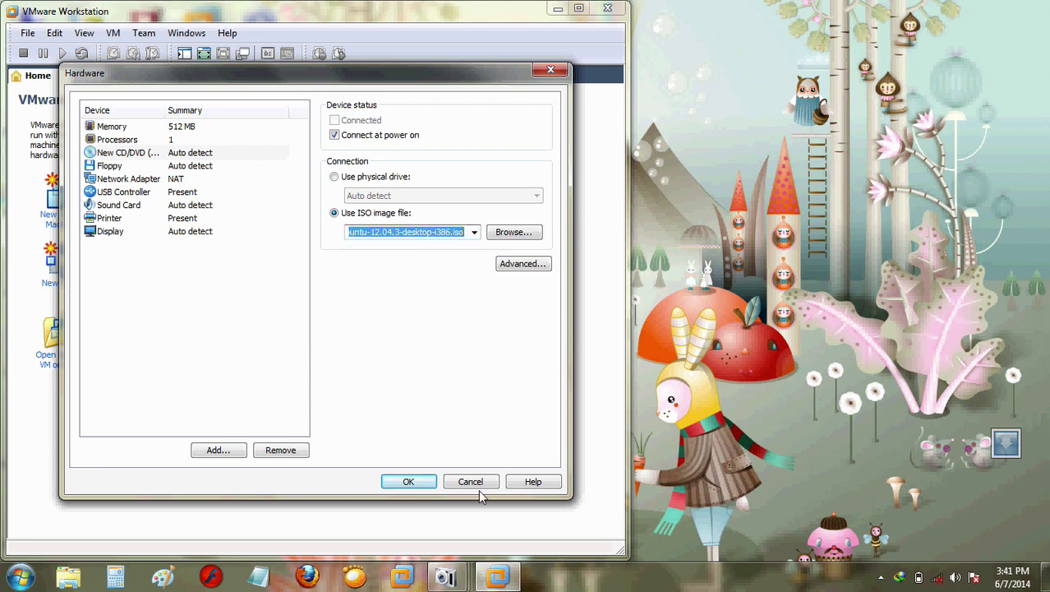
{"action": "left_click", "coordinate": [409, 482]}
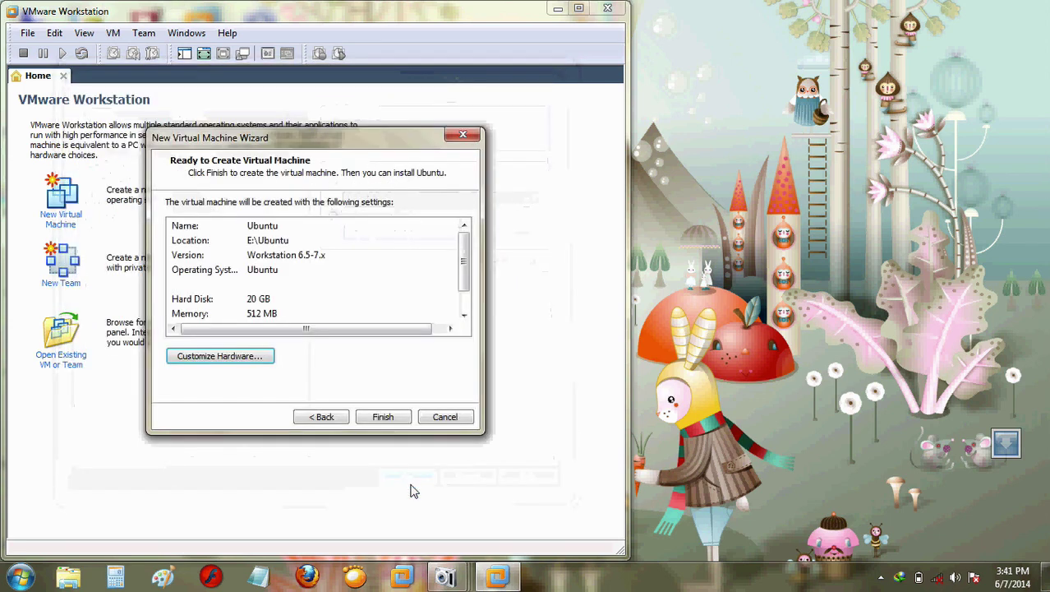
Step: Create the Ubuntu VM, power it on maximized, and dismiss the download manager warning
{"action": "left_click", "coordinate": [383, 418]}
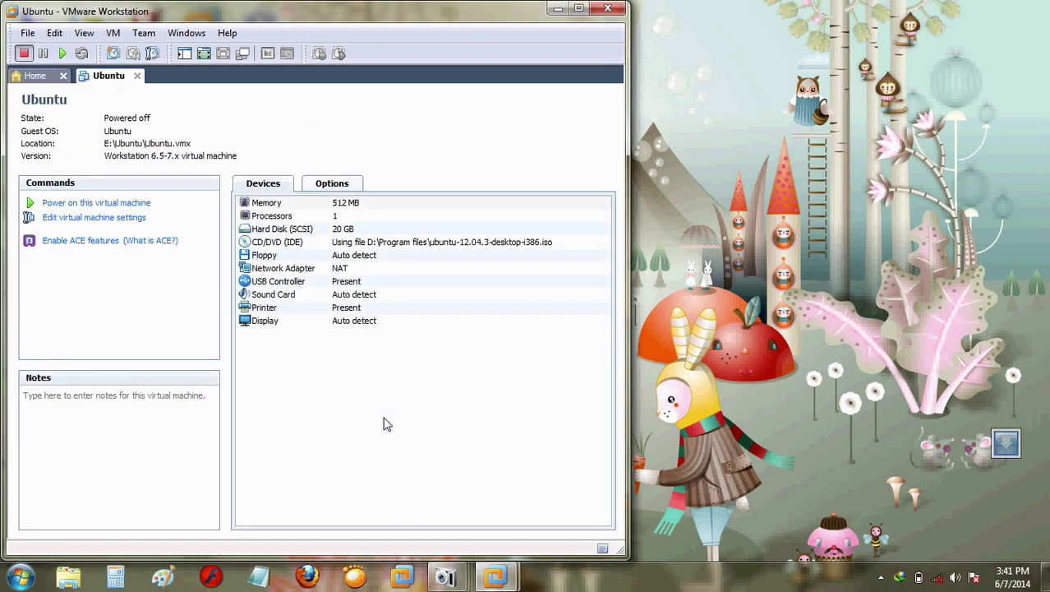
{"action": "left_click", "coordinate": [91, 205]}
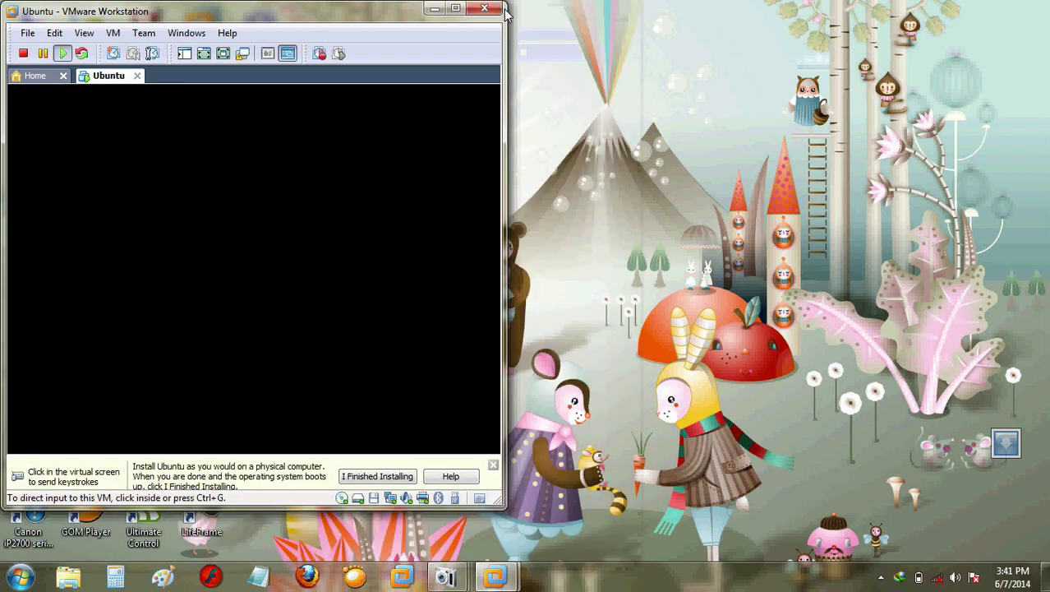
{"action": "left_click", "coordinate": [457, 12]}
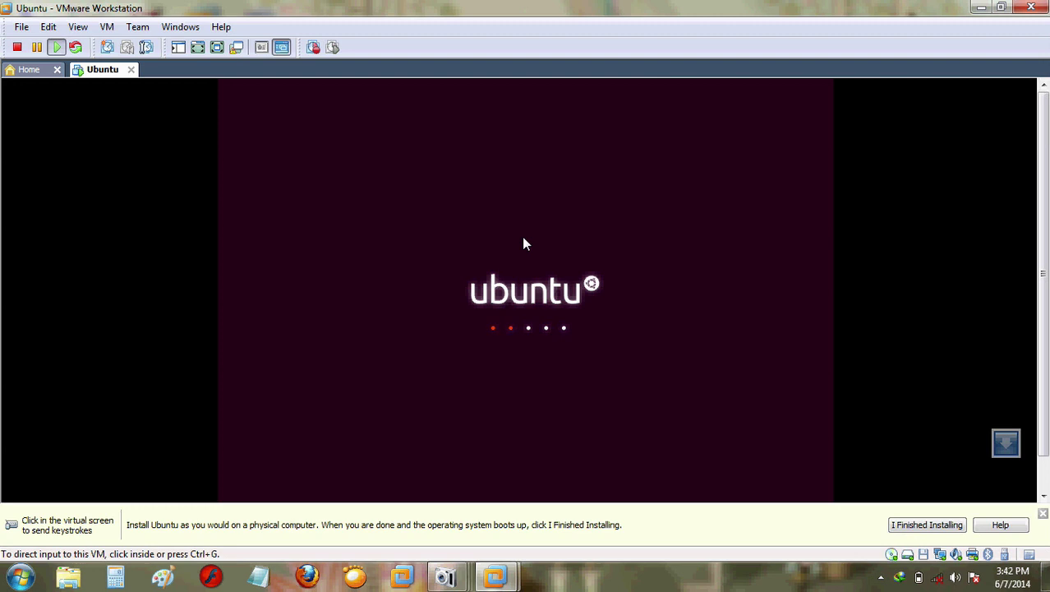
{"action": "left_click", "coordinate": [686, 243]}
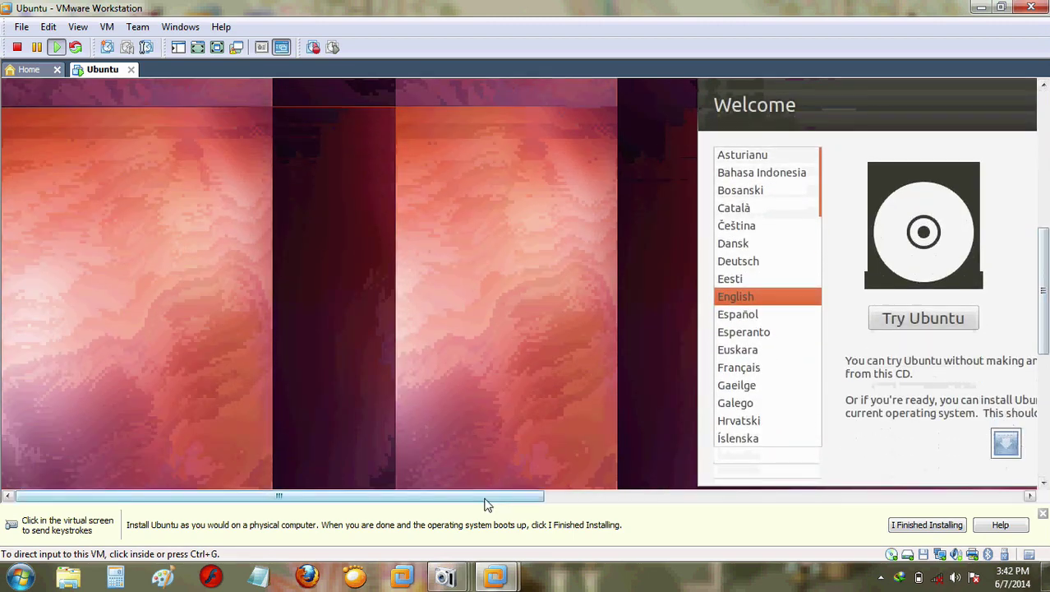
Step: Choose Install Ubuntu inside the VM and enable installing third-party software
{"action": "left_click_drag", "start_coordinate": [485, 504], "coordinate": [748, 497]}
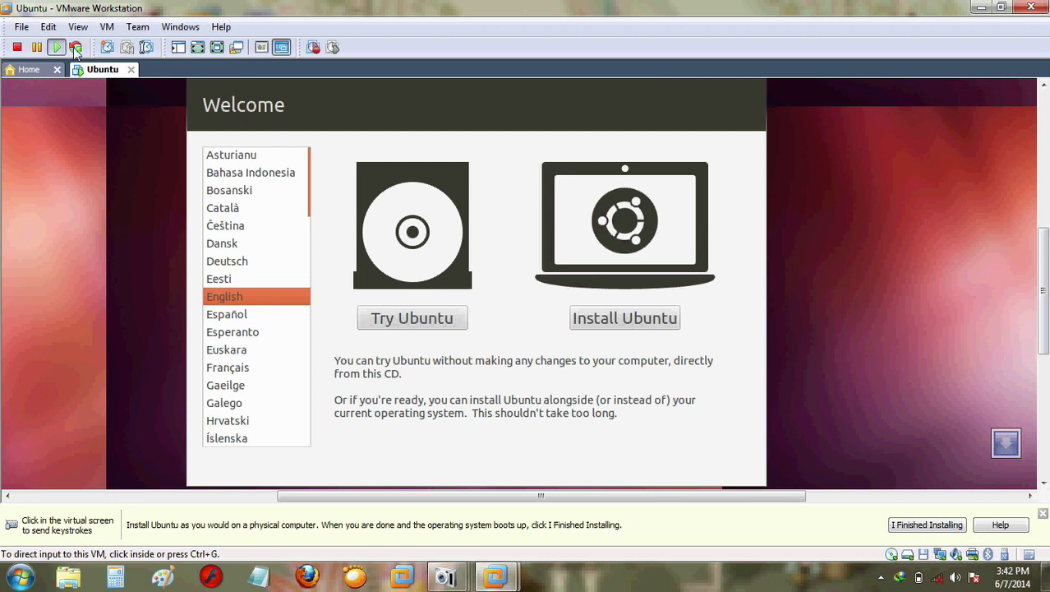
{"action": "left_click", "coordinate": [316, 249]}
{"action": "left_click", "coordinate": [644, 325]}
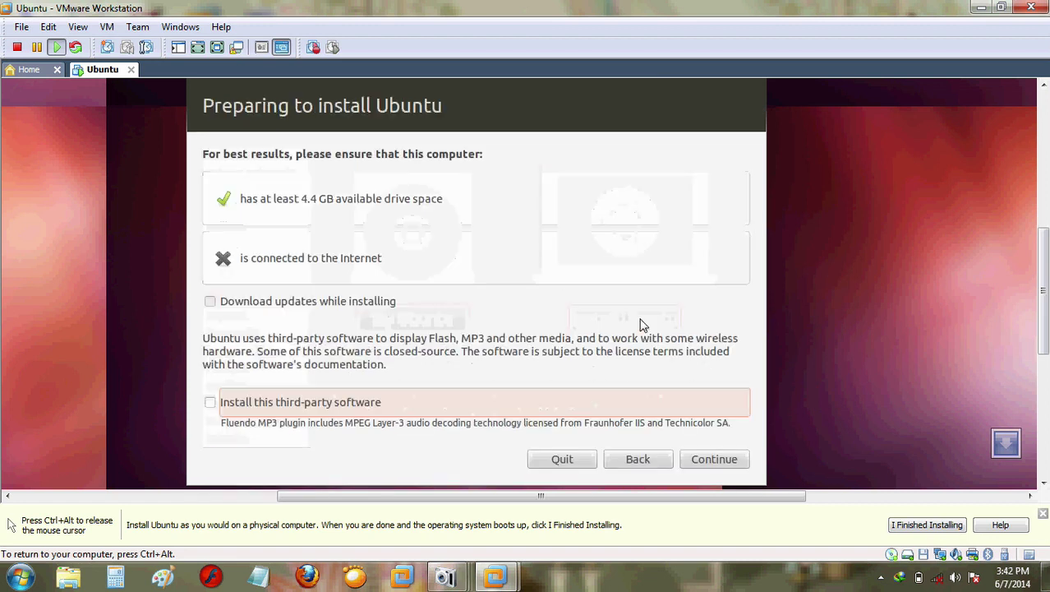
{"action": "left_click", "coordinate": [210, 402]}
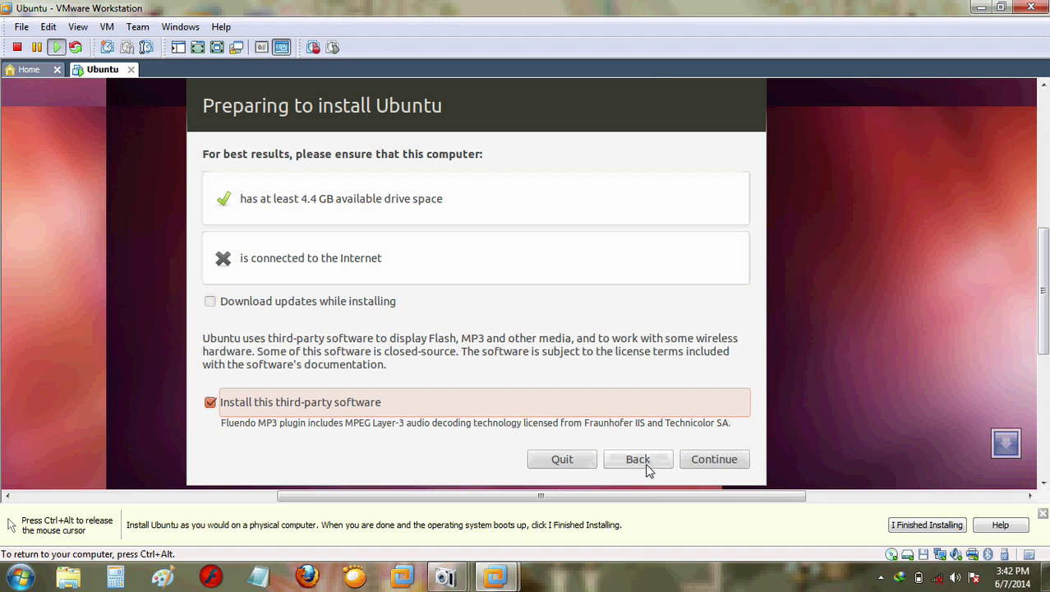
{"action": "left_click", "coordinate": [705, 466]}
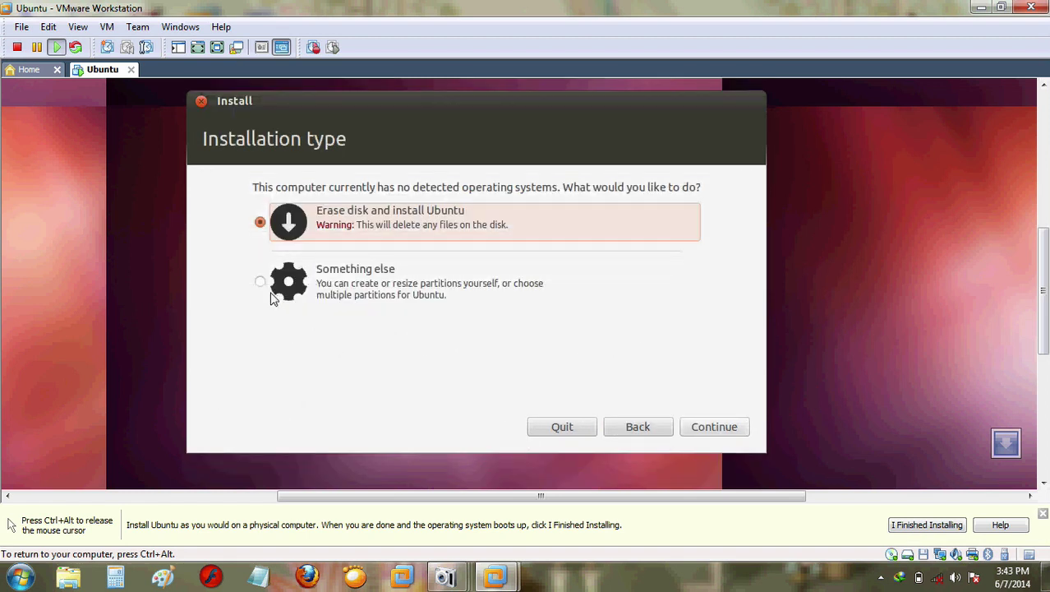
Step: Choose 'Something else' and create a new empty partition table on /dev/sda
{"action": "left_click", "coordinate": [261, 282]}
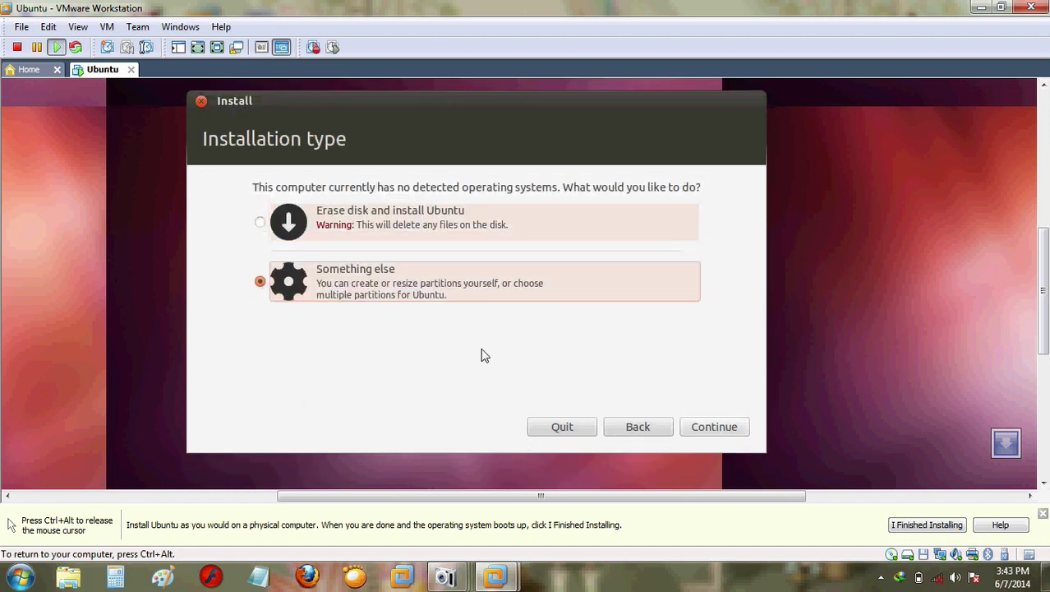
{"action": "left_click", "coordinate": [719, 432]}
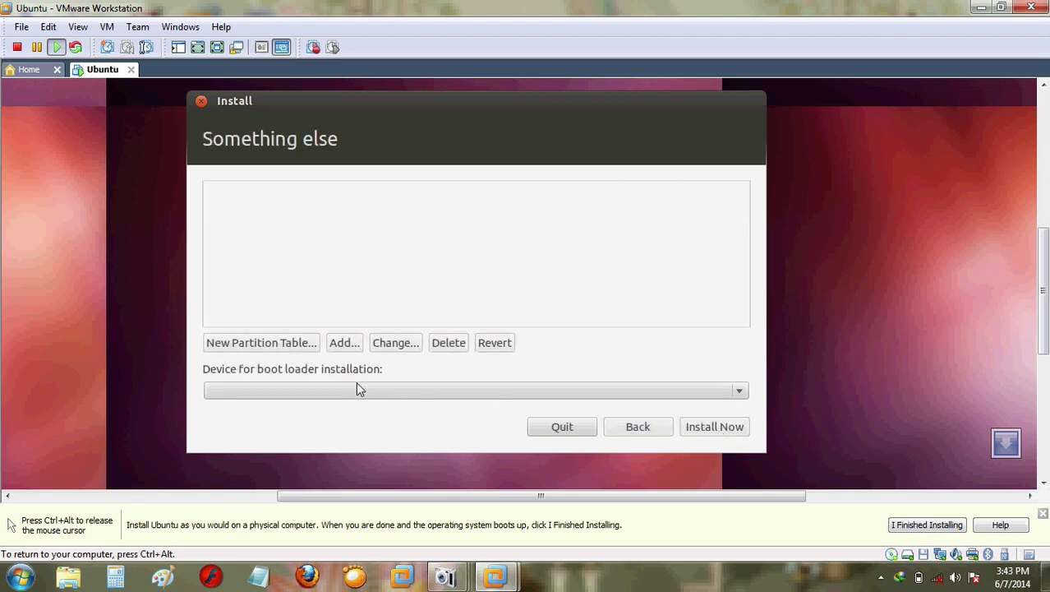
{"action": "left_click", "coordinate": [278, 341]}
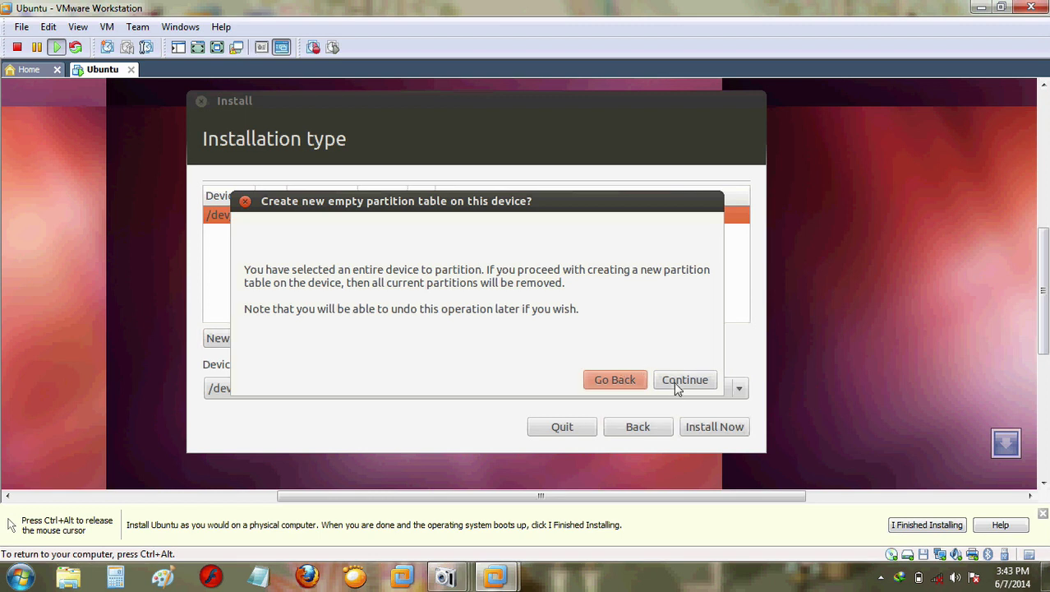
{"action": "left_click", "coordinate": [676, 382]}
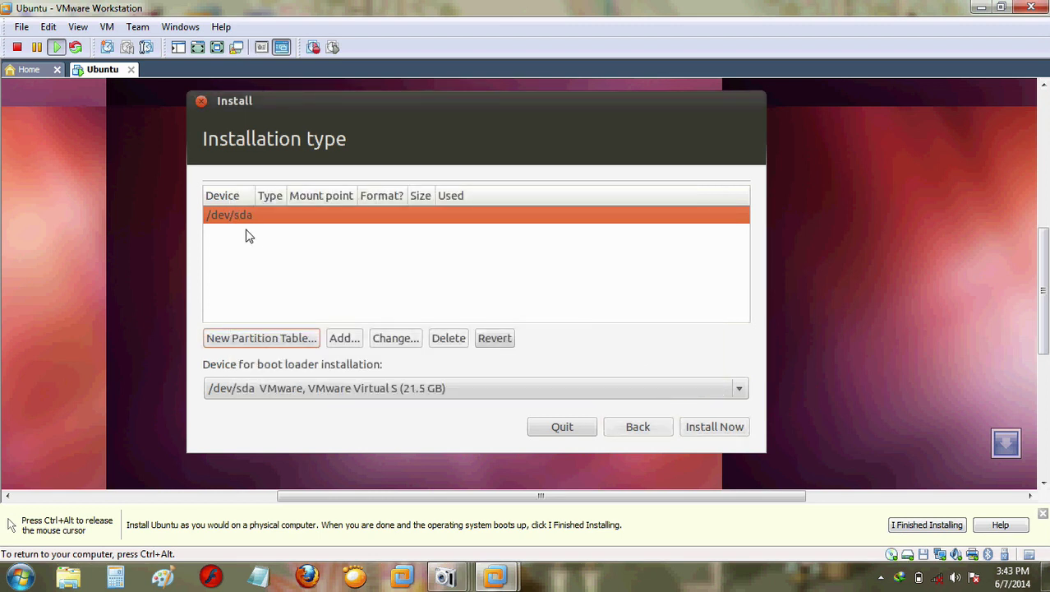
Step: Add a 4000 MB ext4 partition mounted at / from the free space
{"action": "left_click", "coordinate": [267, 251]}
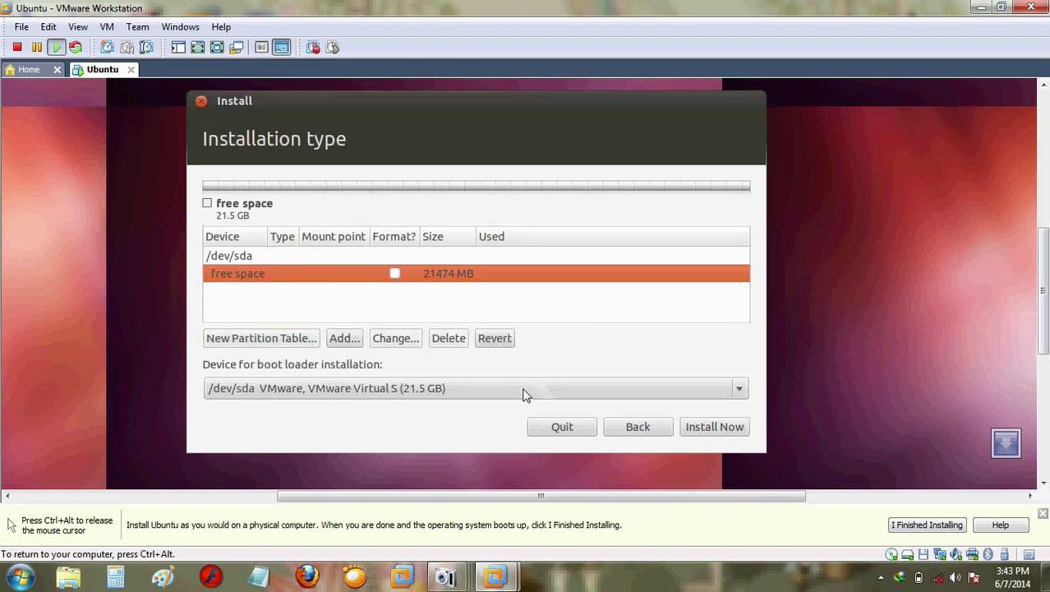
{"action": "left_click", "coordinate": [343, 339]}
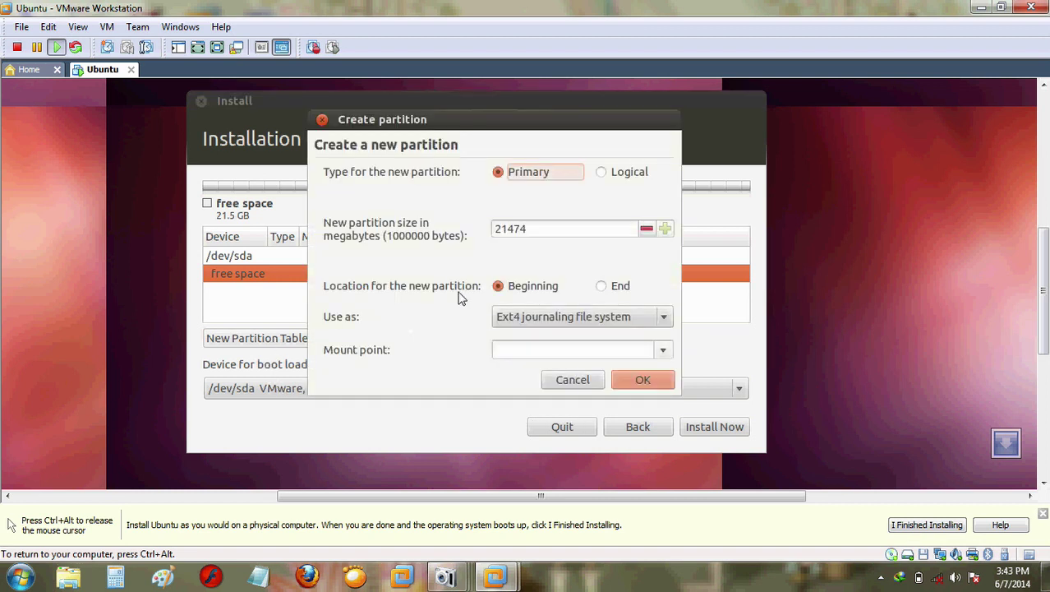
{"action": "left_click_drag", "start_coordinate": [533, 231], "coordinate": [435, 237]}
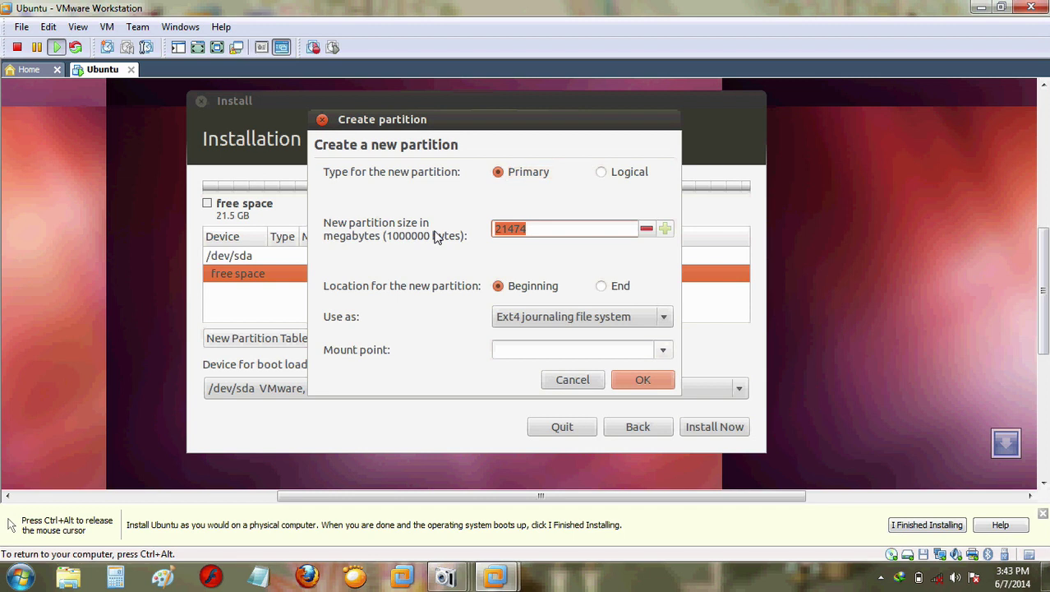
{"action": "type", "text": "4000"}
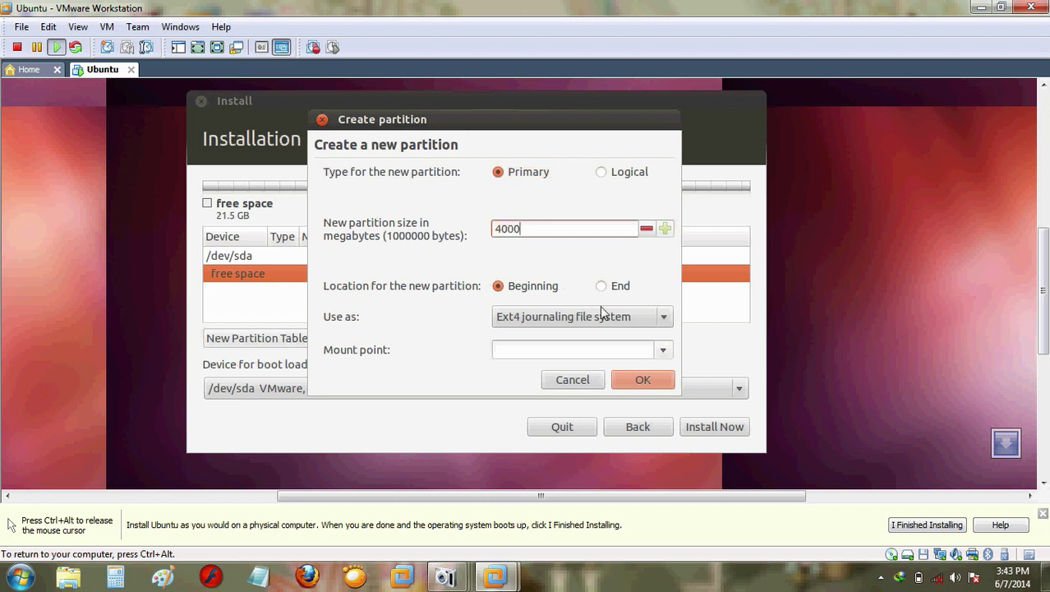
{"action": "left_click", "coordinate": [662, 350]}
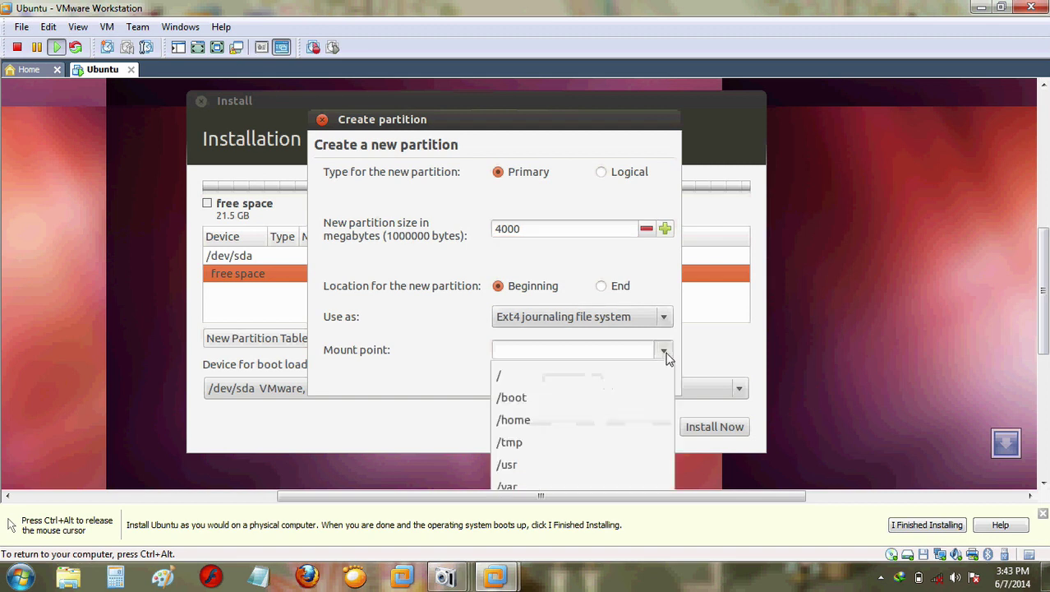
{"action": "left_click", "coordinate": [557, 383]}
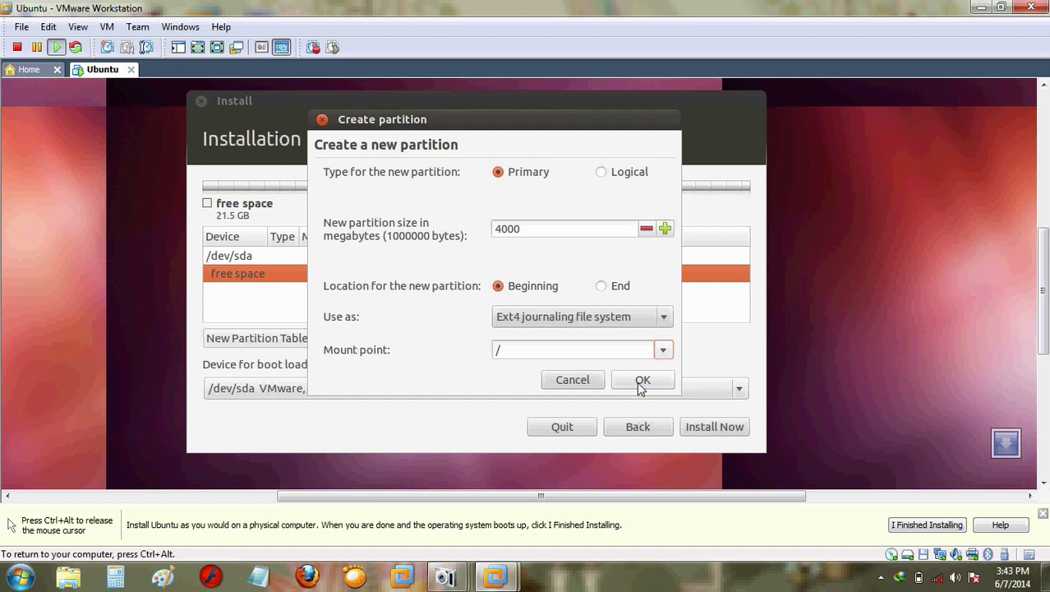
{"action": "left_click", "coordinate": [642, 382]}
{"action": "left_click", "coordinate": [641, 382]}
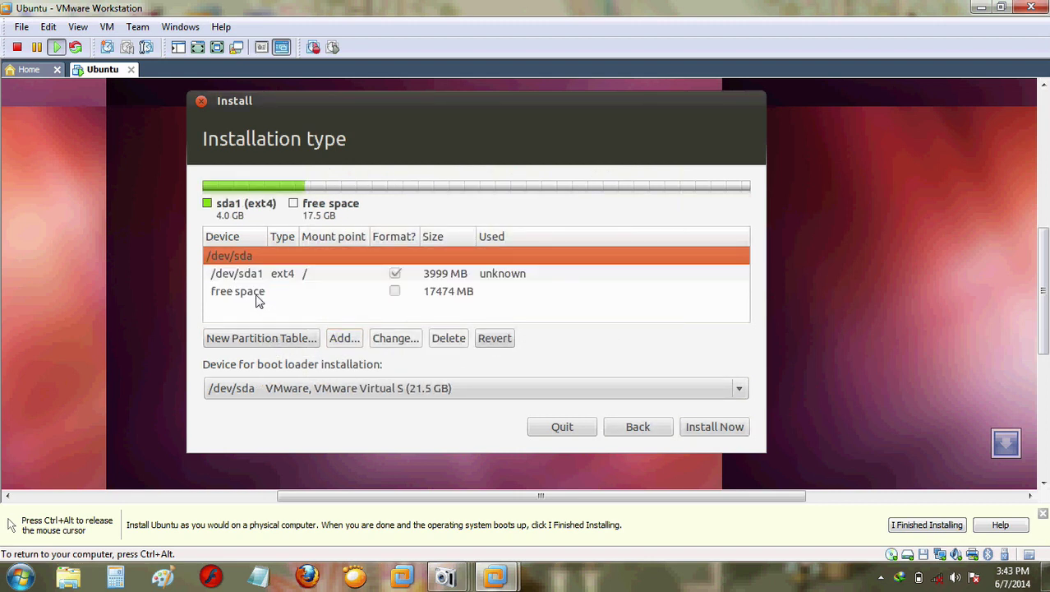
Step: Begin a 512 MB partition in the remaining 17474 MB, check its options, then cancel it
{"action": "left_click", "coordinate": [259, 296]}
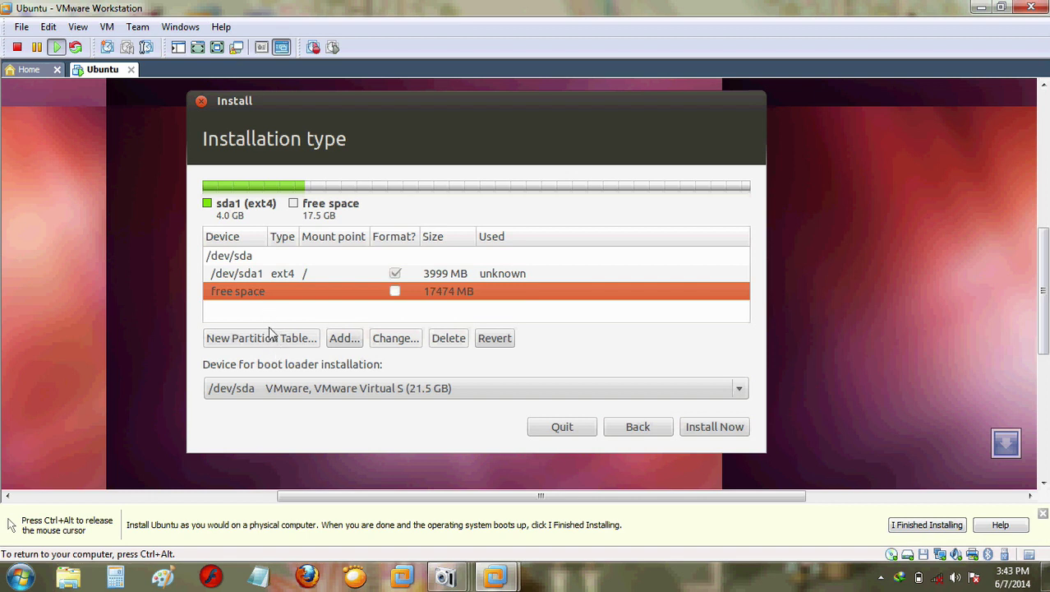
{"action": "left_click", "coordinate": [340, 338]}
{"action": "left_click_drag", "start_coordinate": [526, 235], "coordinate": [443, 234]}
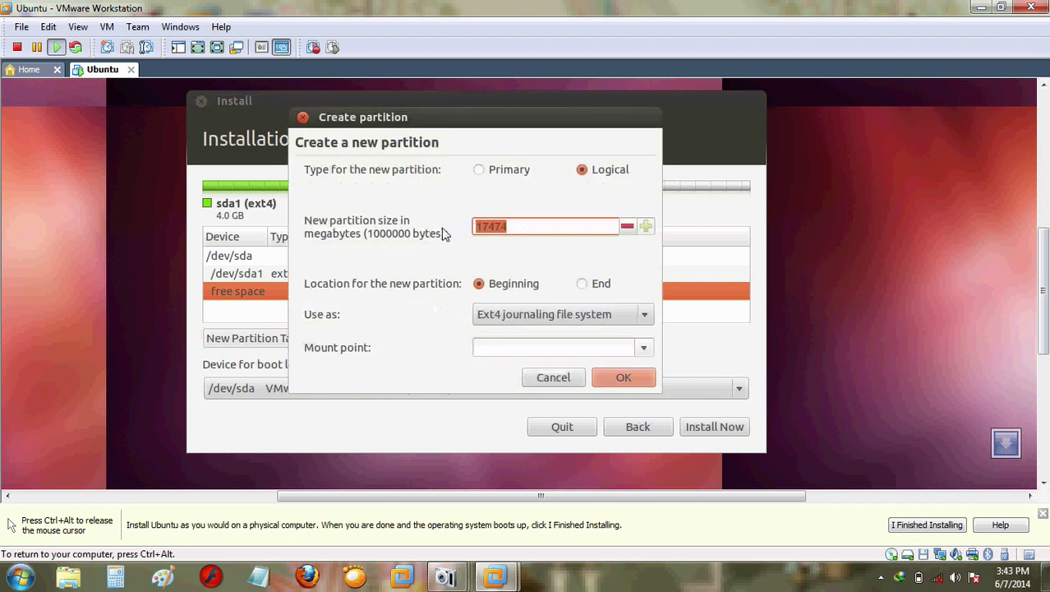
{"action": "type", "text": "512"}
{"action": "left_click", "coordinate": [645, 315]}
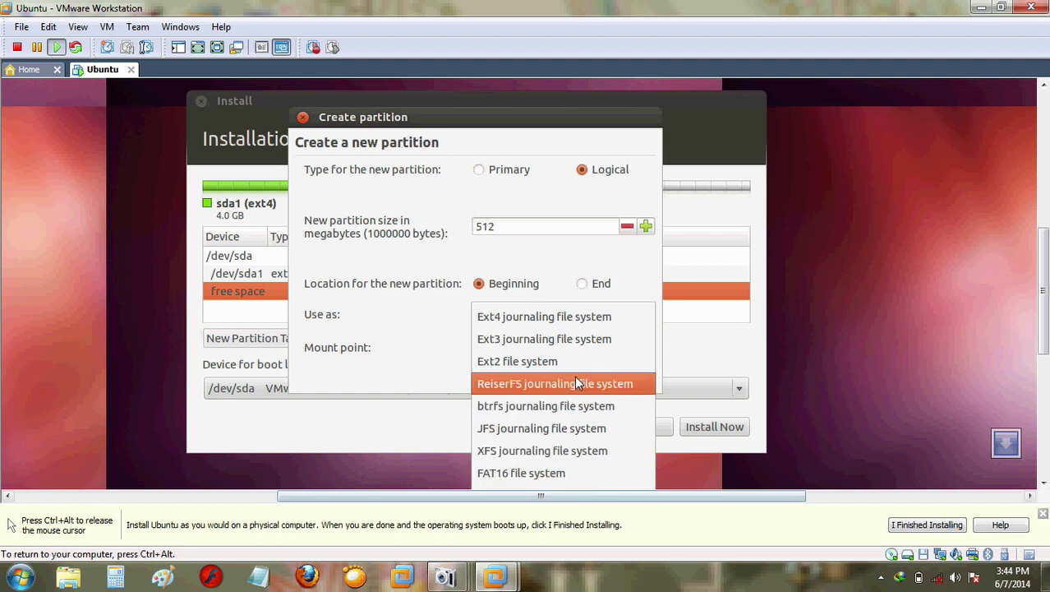
{"action": "left_click", "coordinate": [420, 332]}
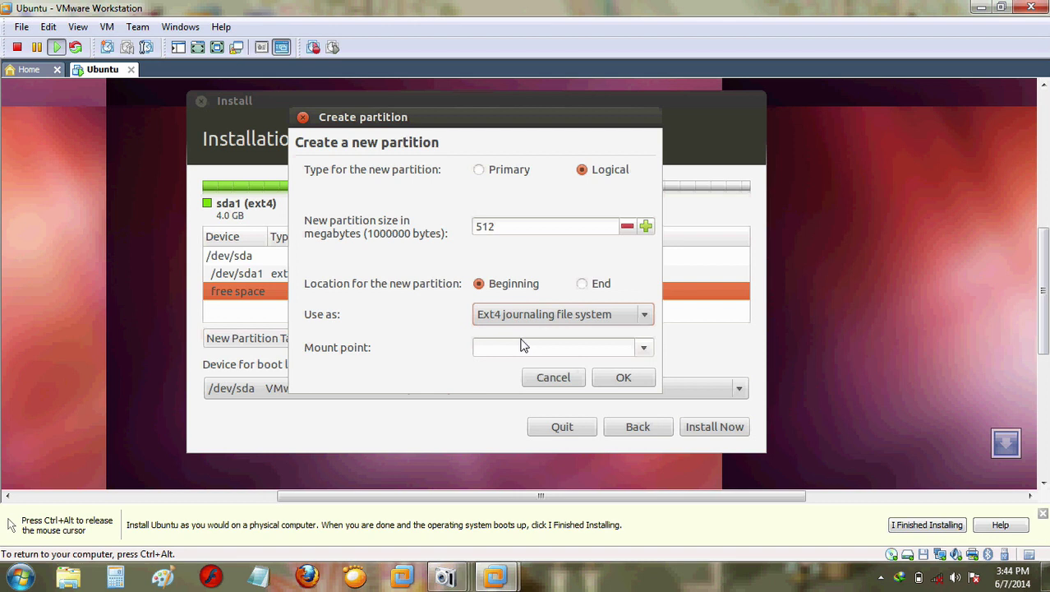
{"action": "left_click", "coordinate": [645, 316]}
{"action": "left_click", "coordinate": [645, 316]}
{"action": "left_click", "coordinate": [644, 350]}
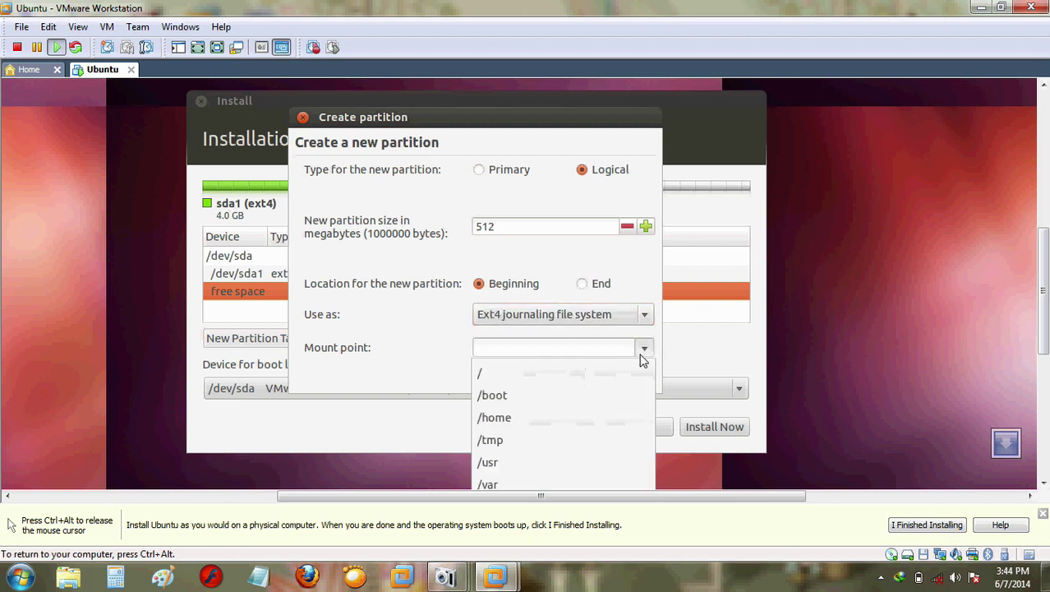
{"action": "left_click", "coordinate": [644, 348]}
{"action": "left_click", "coordinate": [645, 314]}
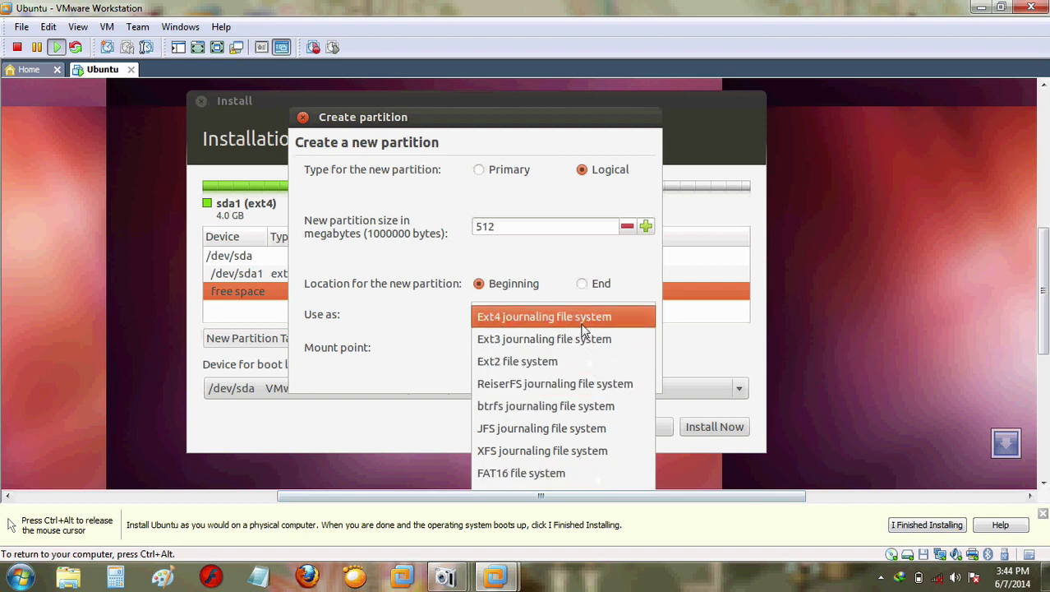
{"action": "left_click", "coordinate": [709, 343]}
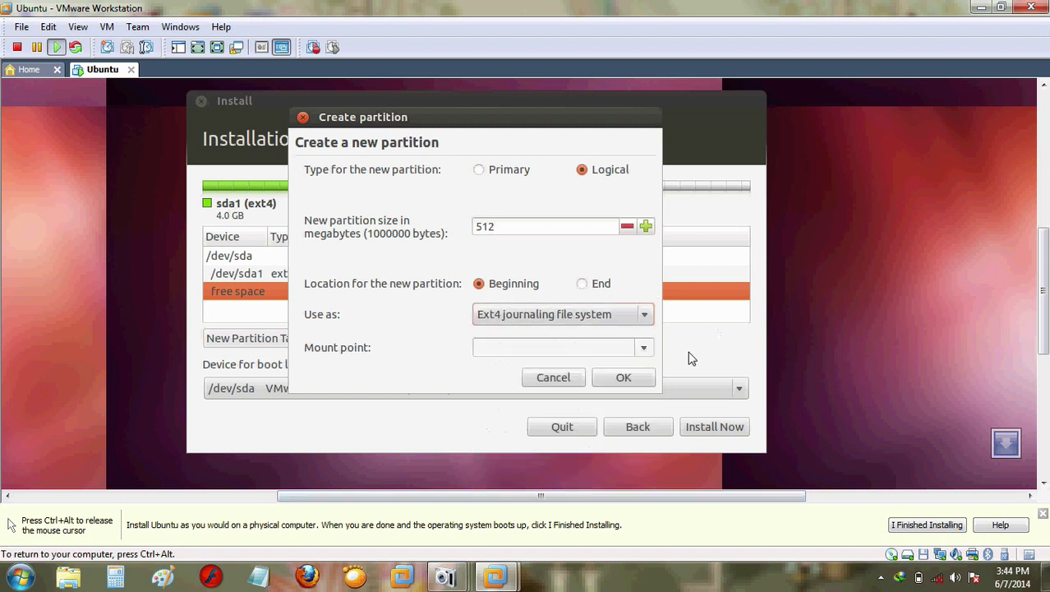
{"action": "left_click", "coordinate": [571, 383]}
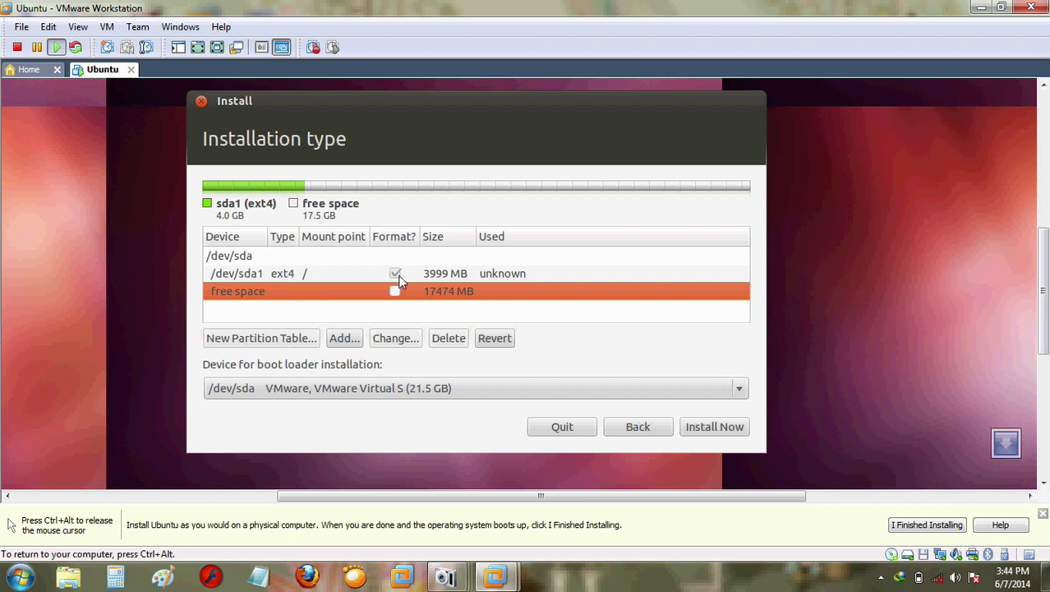
Step: Create an ext4 partition from the remaining 17474 MB and confirm /dev/sda5 without a mount point
{"action": "left_click", "coordinate": [343, 338]}
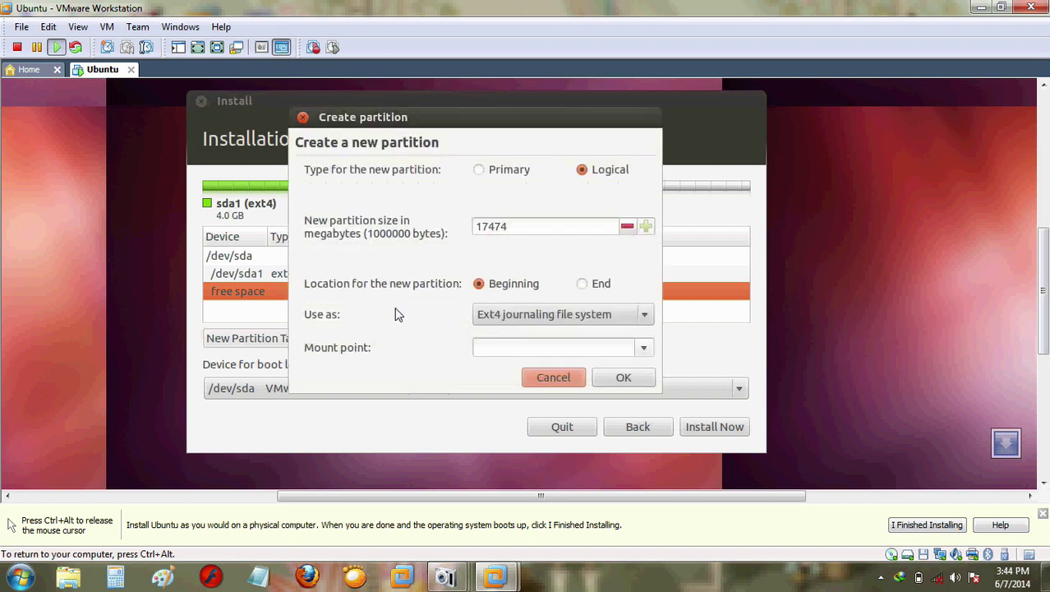
{"action": "left_click", "coordinate": [634, 314]}
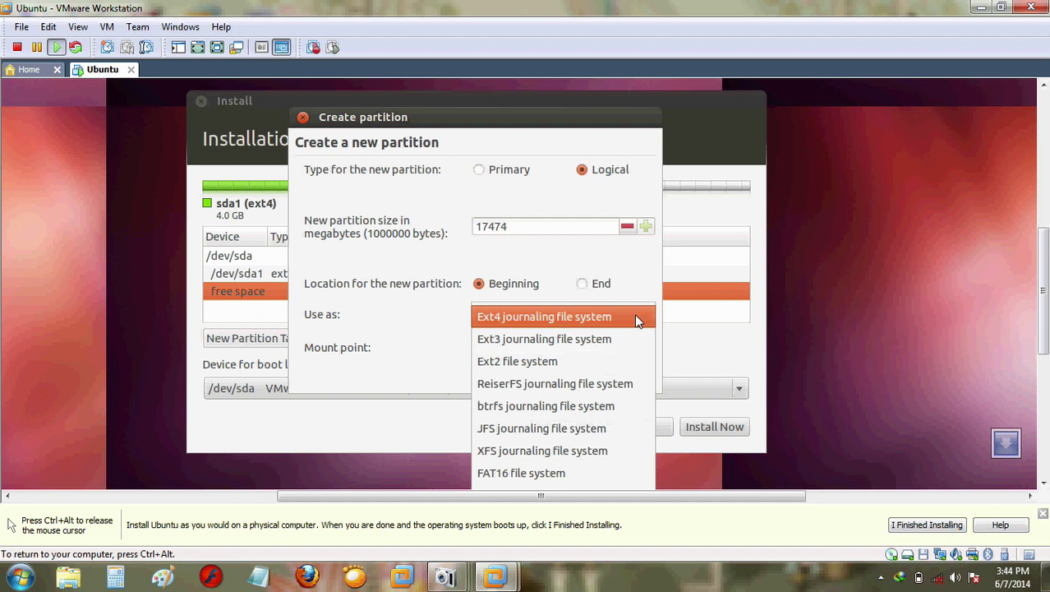
{"action": "left_click", "coordinate": [520, 327]}
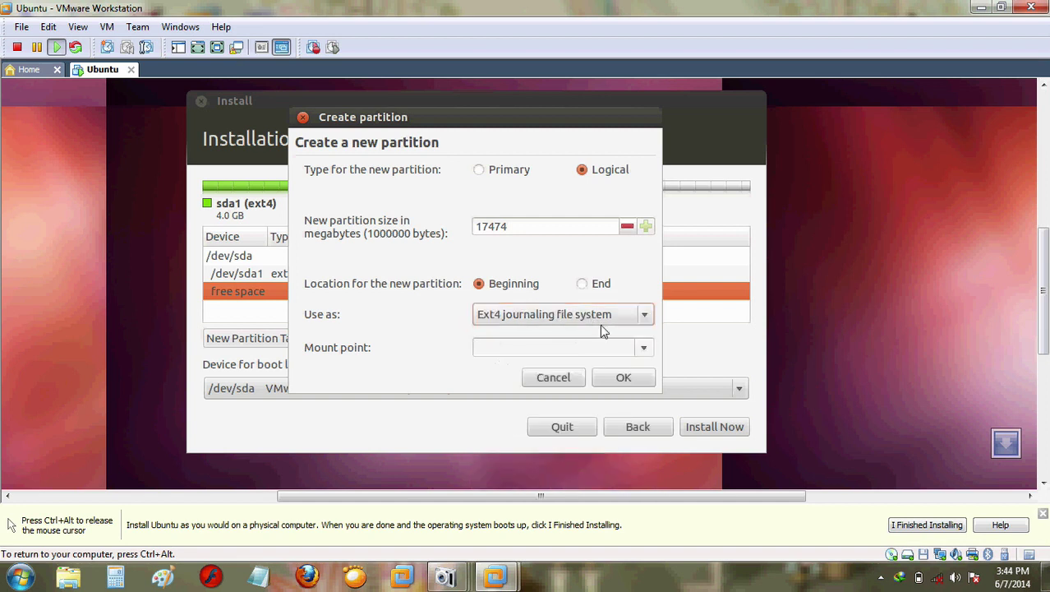
{"action": "left_click", "coordinate": [623, 379]}
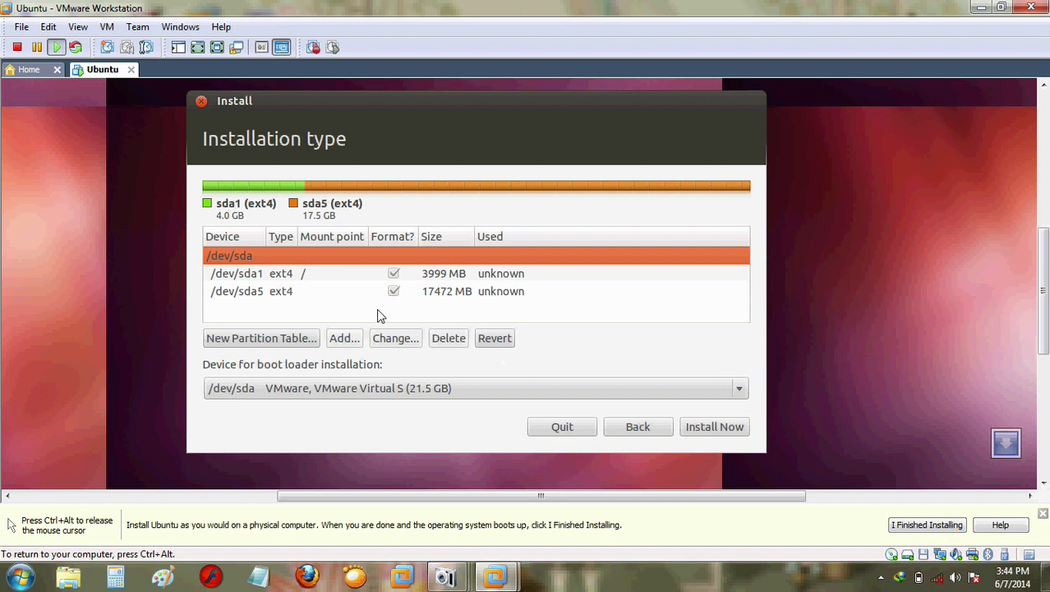
{"action": "left_click", "coordinate": [350, 294]}
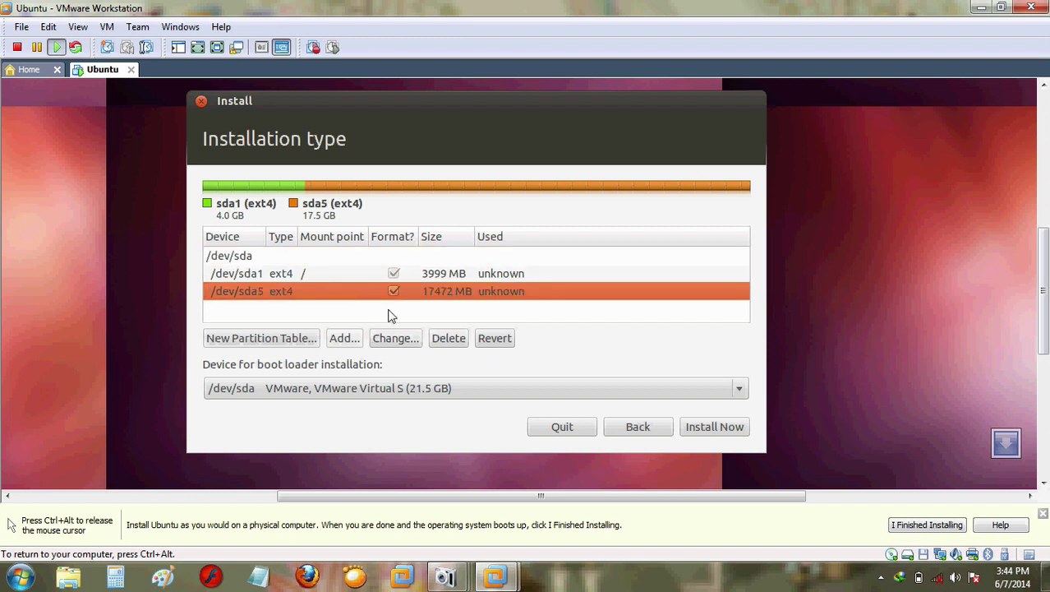
{"action": "left_click", "coordinate": [402, 338]}
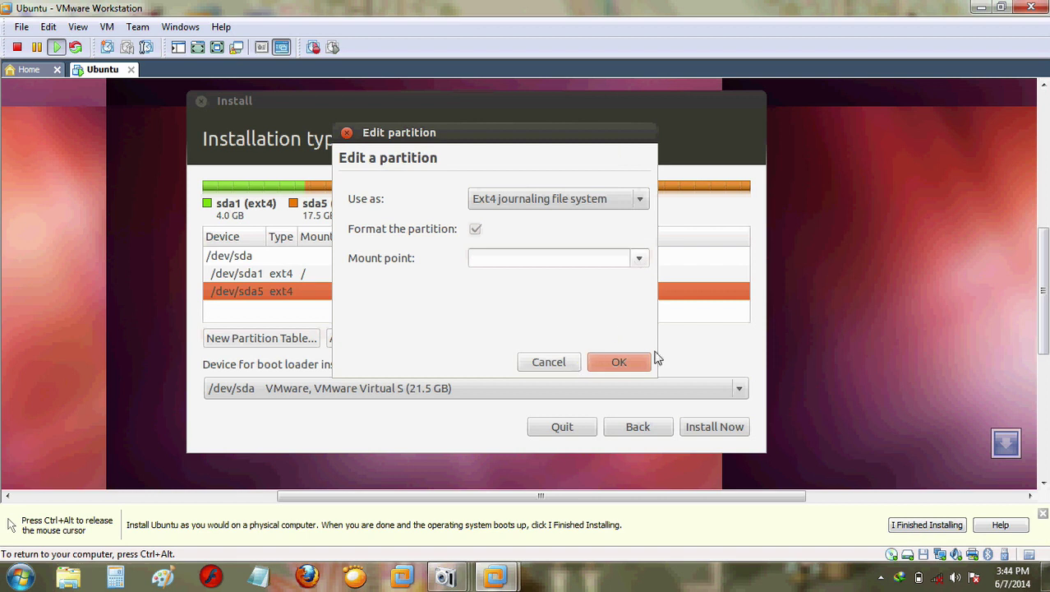
{"action": "left_click", "coordinate": [555, 365]}
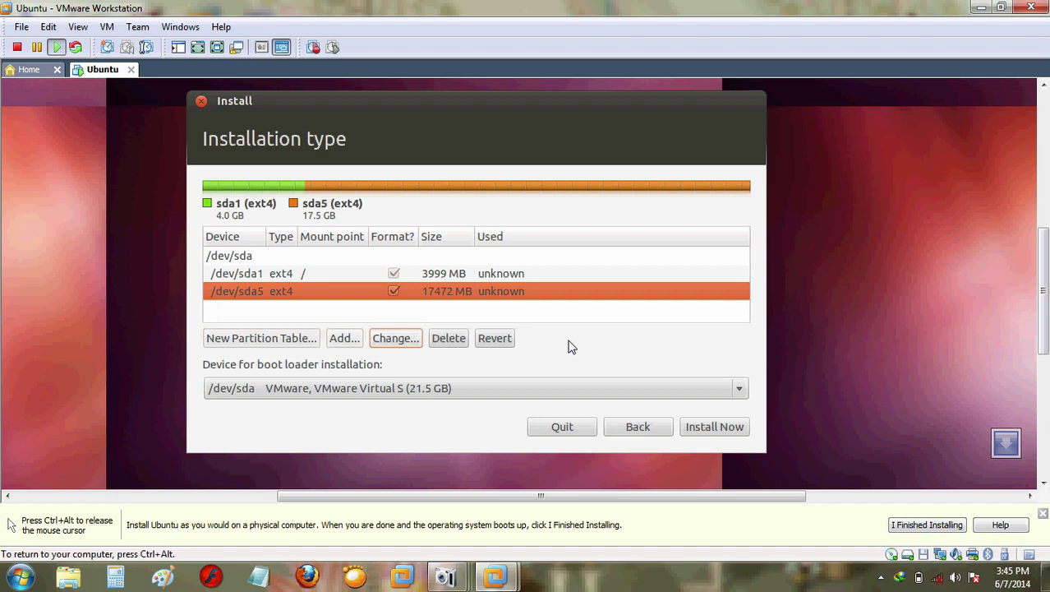
Step: Return to 'Something else' partitioning and create a fresh empty partition table
{"action": "left_click", "coordinate": [639, 427]}
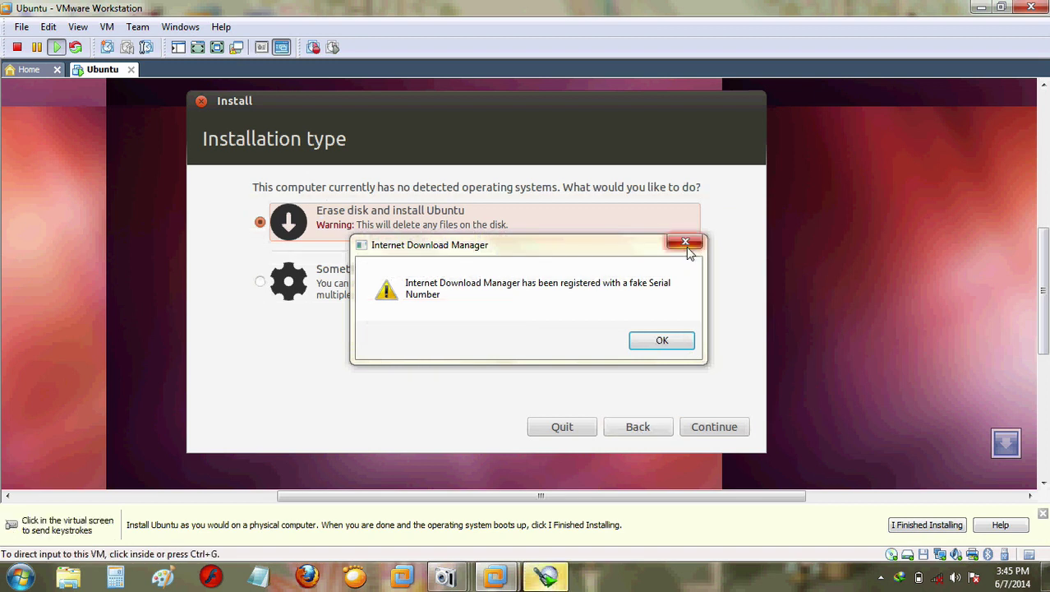
{"action": "left_click", "coordinate": [686, 247]}
{"action": "left_click", "coordinate": [261, 282]}
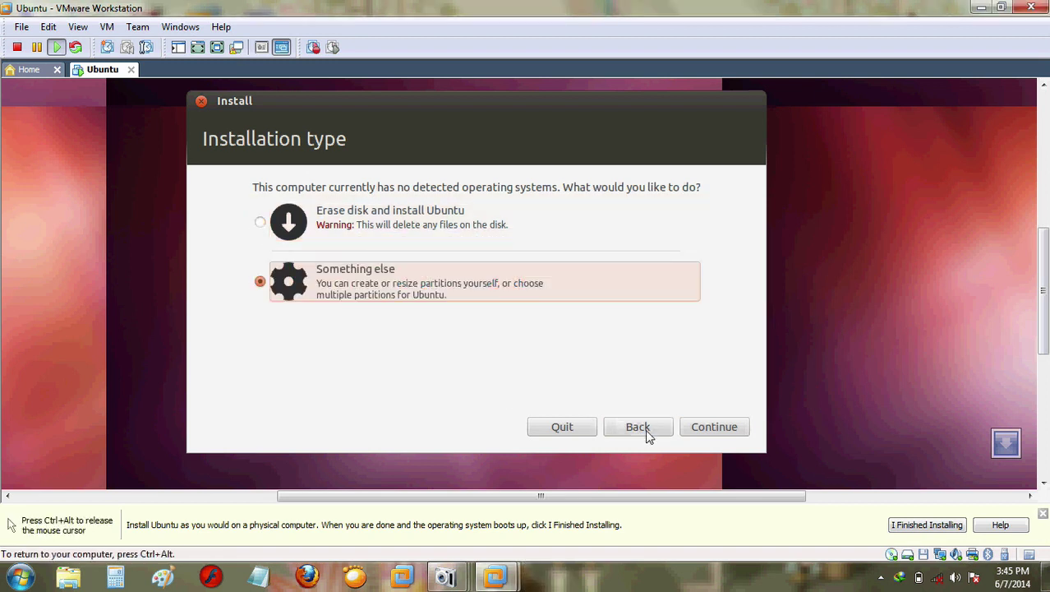
{"action": "left_click", "coordinate": [709, 428]}
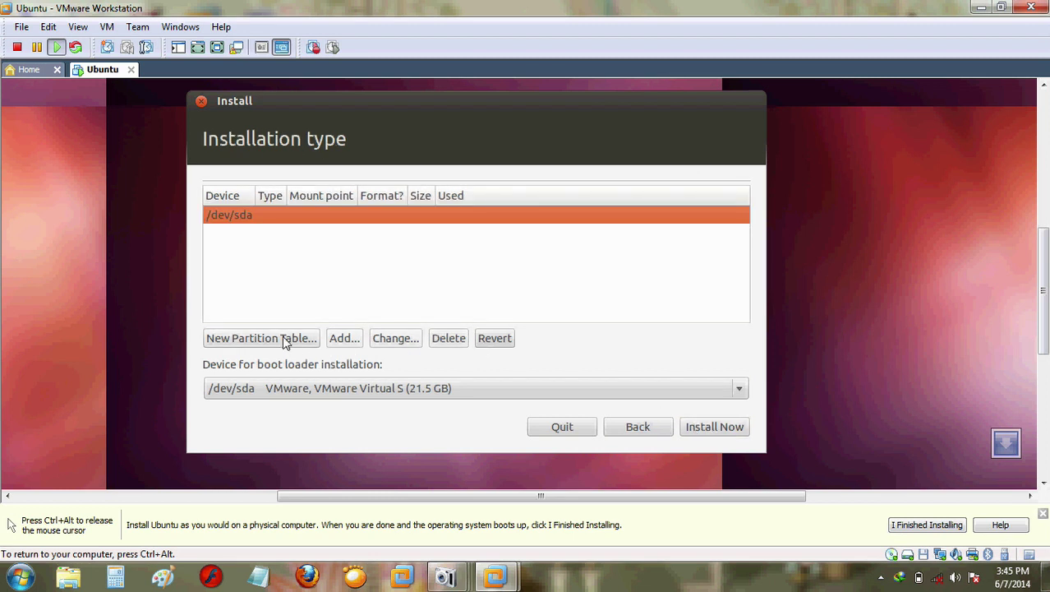
{"action": "left_click", "coordinate": [286, 338]}
{"action": "left_click", "coordinate": [687, 381]}
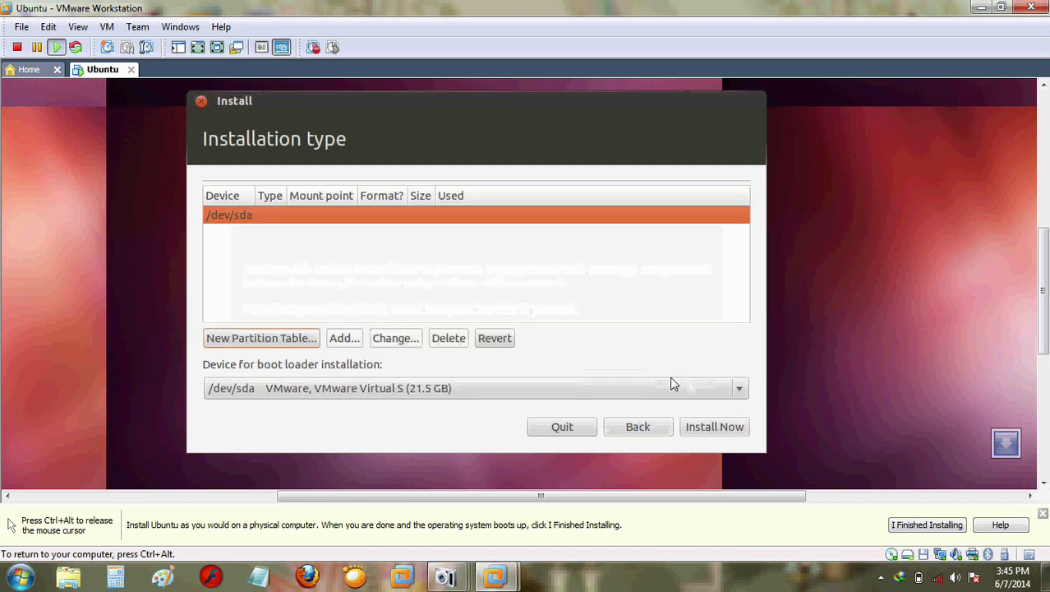
Step: Fill in a 4000 MB partition mounted at / in the 21474 MB free space
{"action": "left_click", "coordinate": [280, 253]}
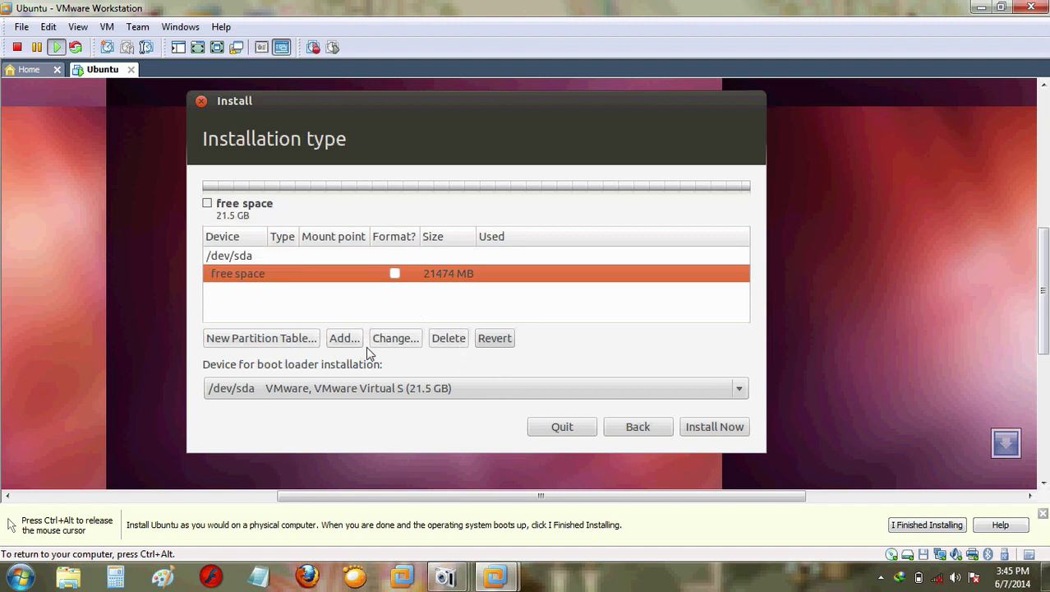
{"action": "left_click", "coordinate": [344, 339]}
{"action": "left_click_drag", "start_coordinate": [526, 230], "coordinate": [413, 236]}
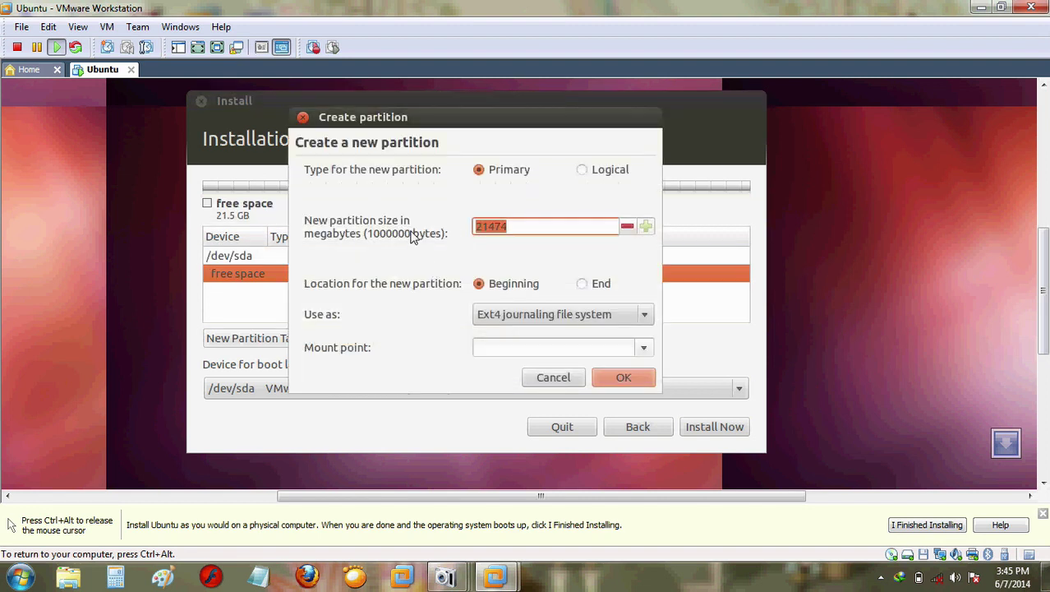
{"action": "type", "text": "4000"}
{"action": "left_click", "coordinate": [648, 348]}
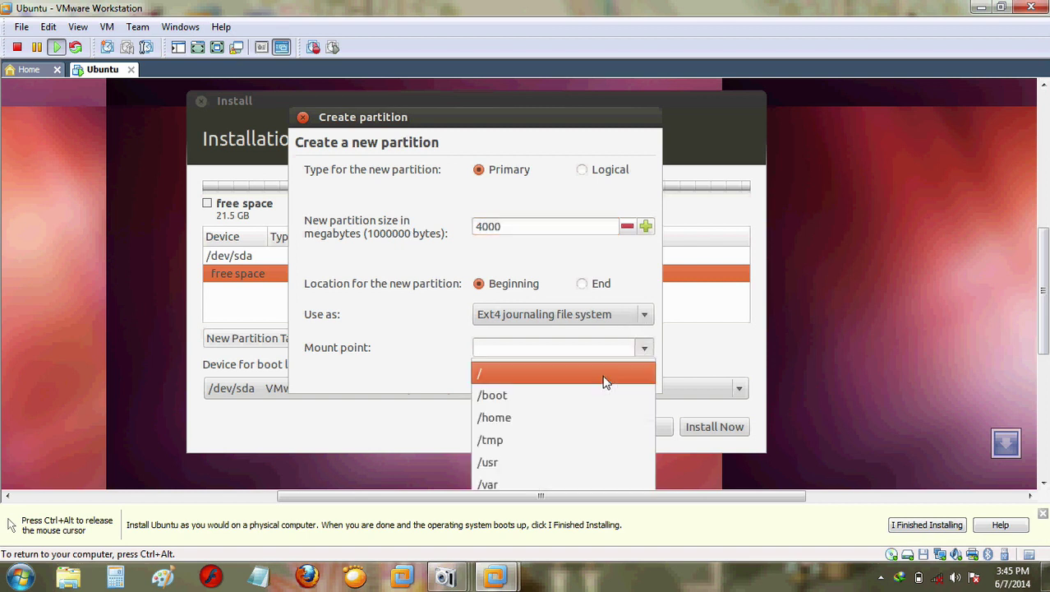
{"action": "left_click", "coordinate": [569, 381]}
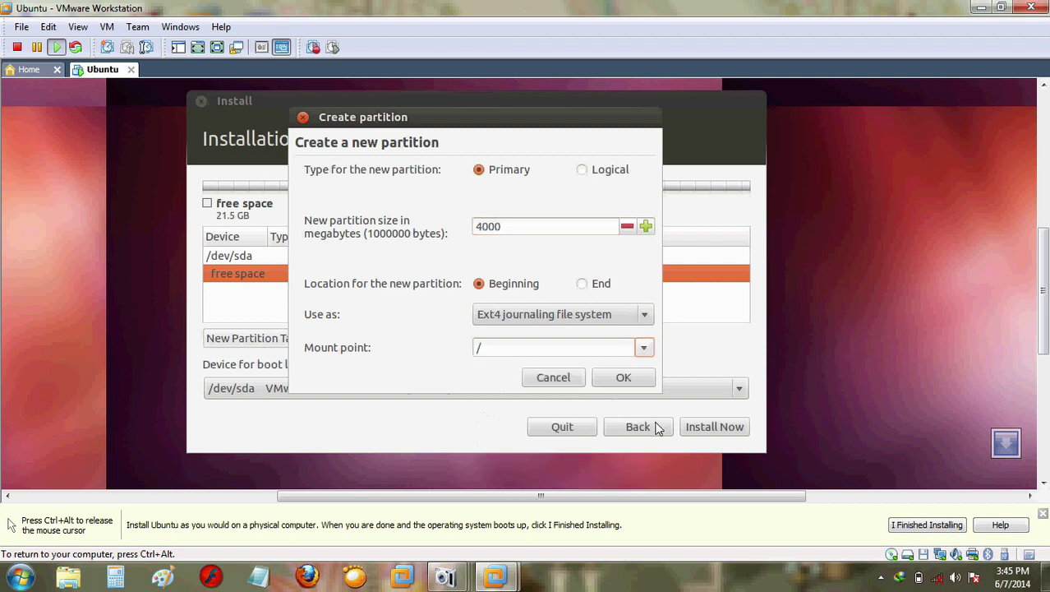
Step: Create the 4000 MB root partition, backing out of a new partition table prompt
{"action": "left_click", "coordinate": [621, 378]}
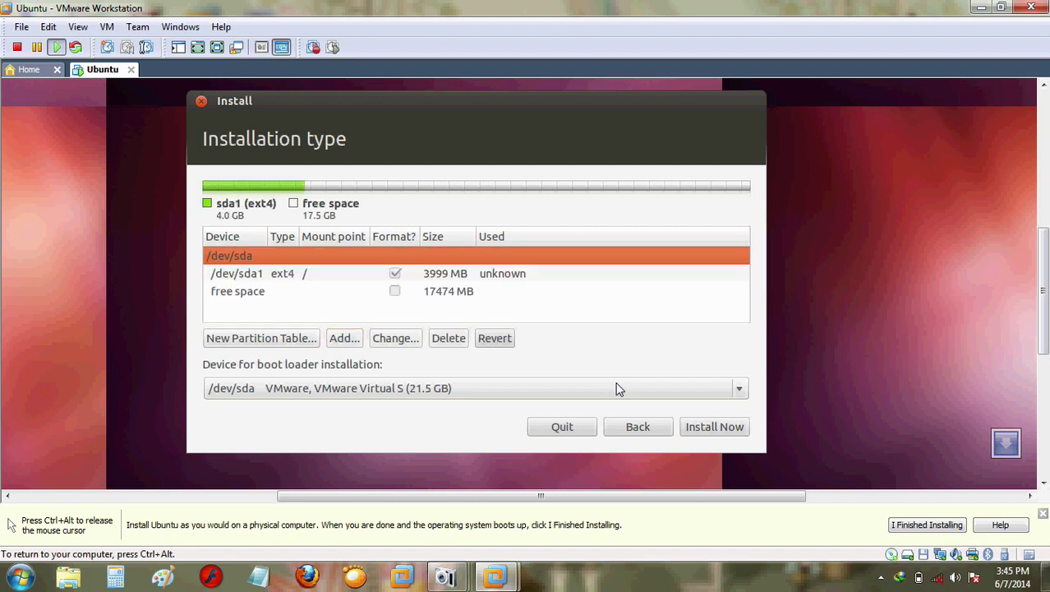
{"action": "left_click", "coordinate": [286, 348]}
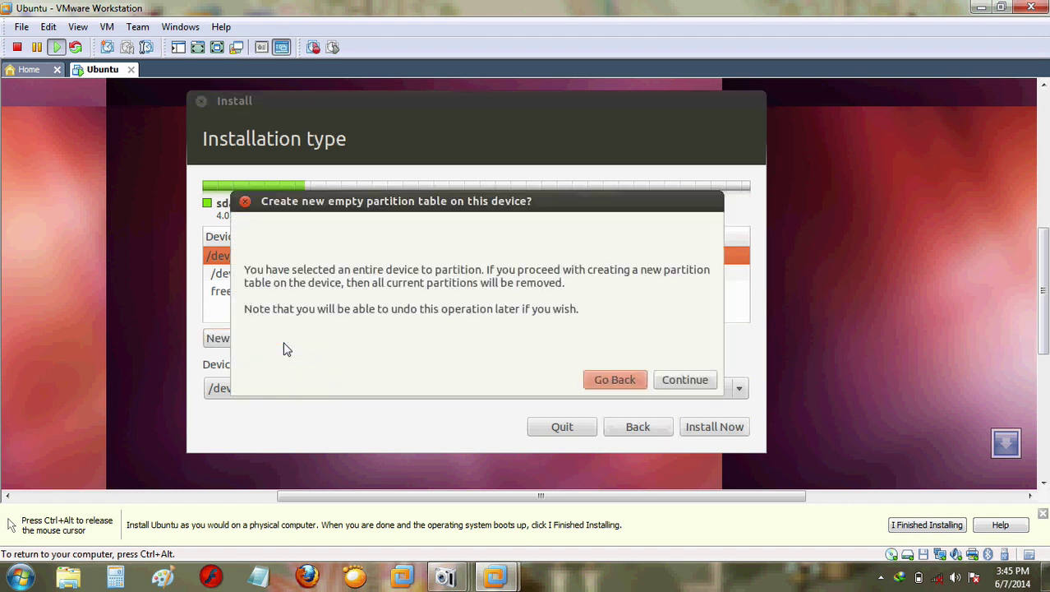
{"action": "left_click", "coordinate": [614, 383]}
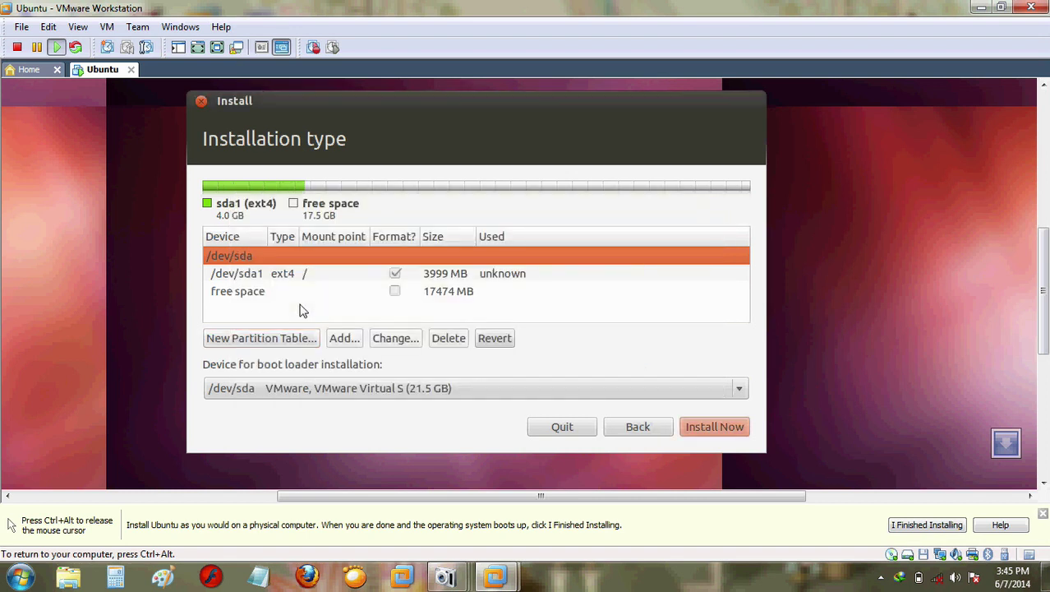
Step: Add a 512 MB logical ext4 partition in the free space and select /dev/sda5
{"action": "left_click", "coordinate": [274, 294]}
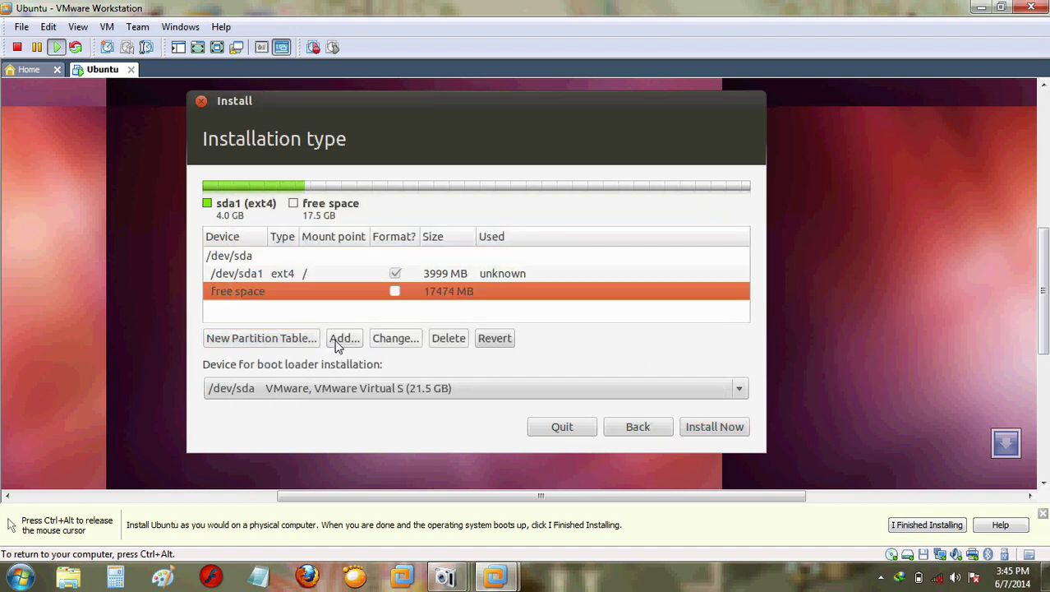
{"action": "left_click", "coordinate": [333, 342]}
{"action": "left_click_drag", "start_coordinate": [511, 228], "coordinate": [470, 225]}
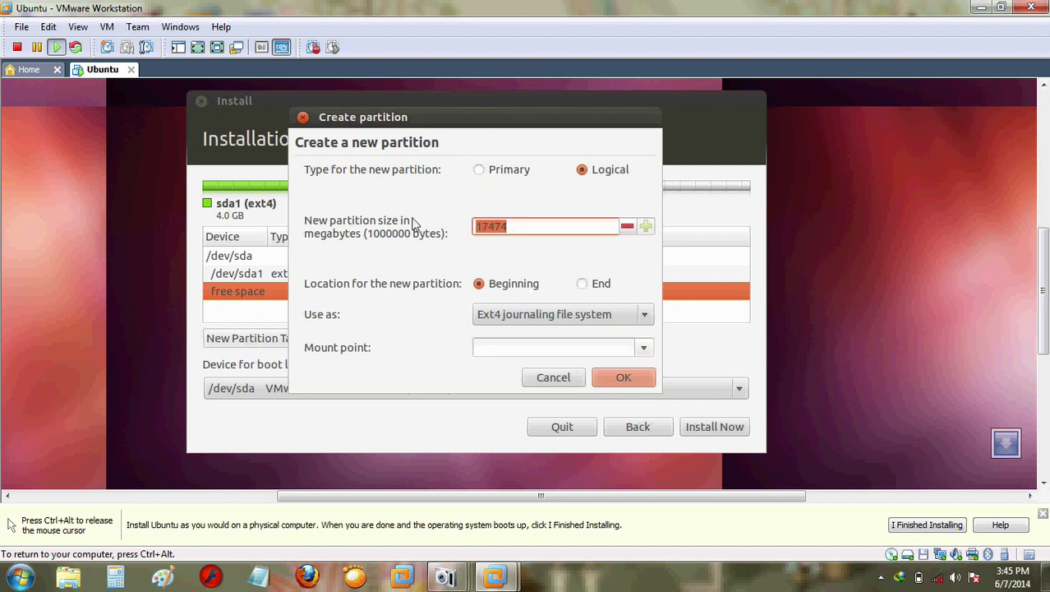
{"action": "type", "text": "512"}
{"action": "left_click", "coordinate": [645, 316]}
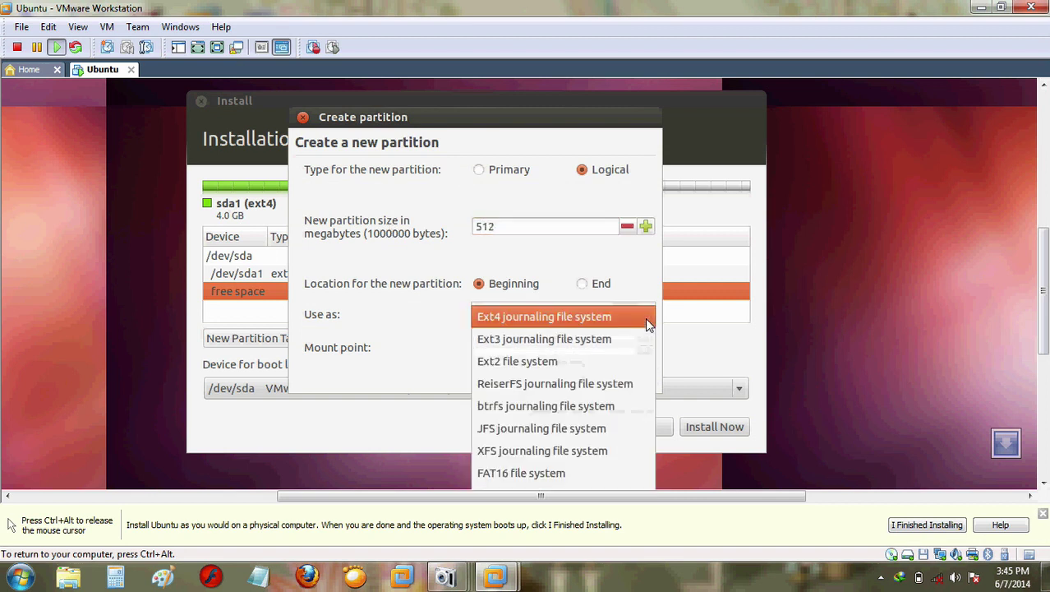
{"action": "left_click", "coordinate": [430, 344]}
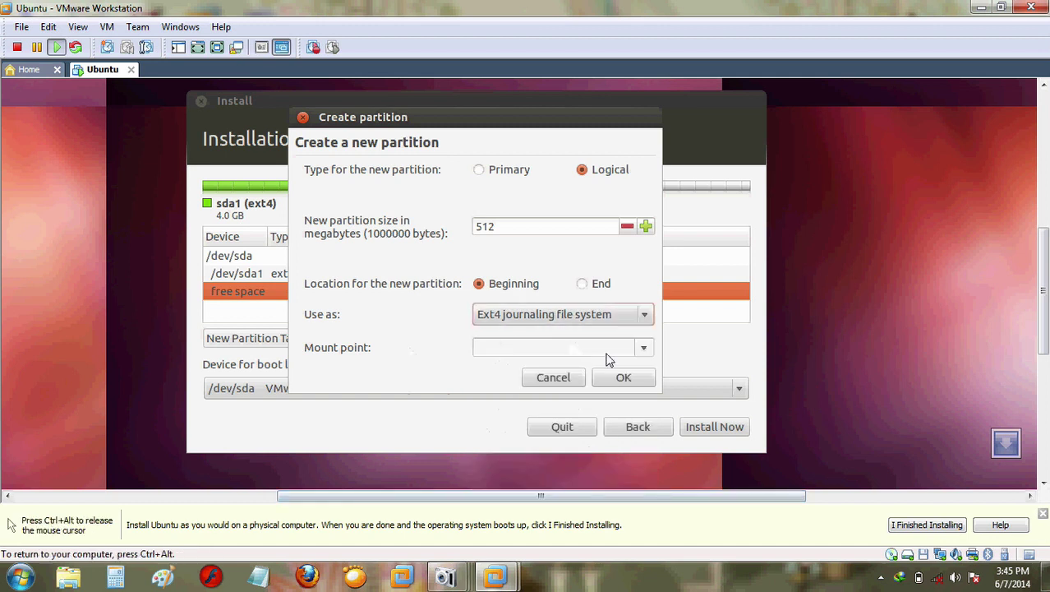
{"action": "left_click", "coordinate": [622, 382]}
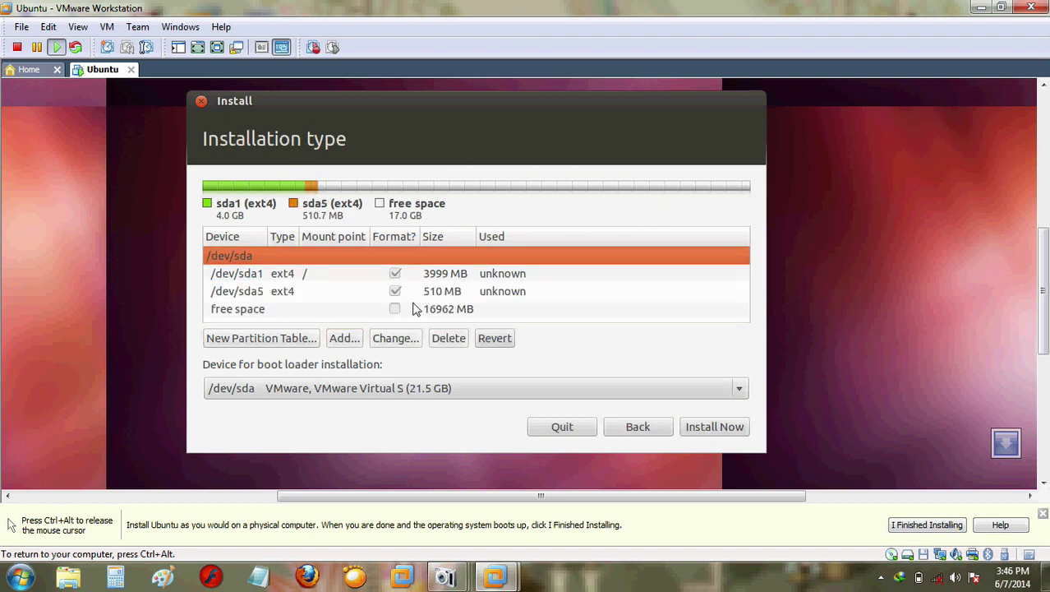
{"action": "left_click", "coordinate": [365, 295]}
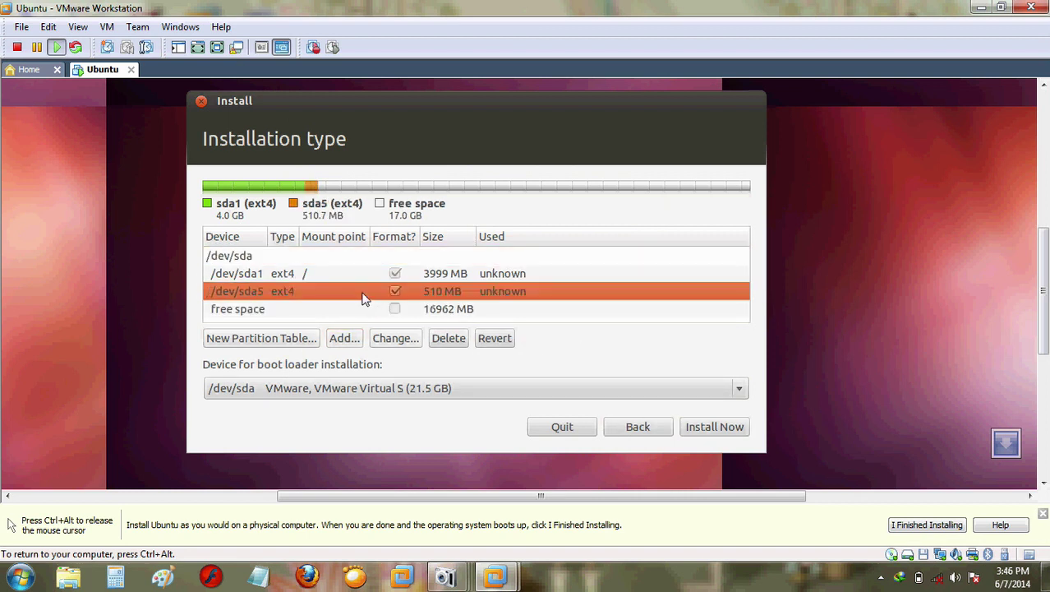
Step: Change the 510 MB /dev/sda5 partition to be used as swap area
{"action": "left_click", "coordinate": [393, 340]}
{"action": "left_click", "coordinate": [622, 199]}
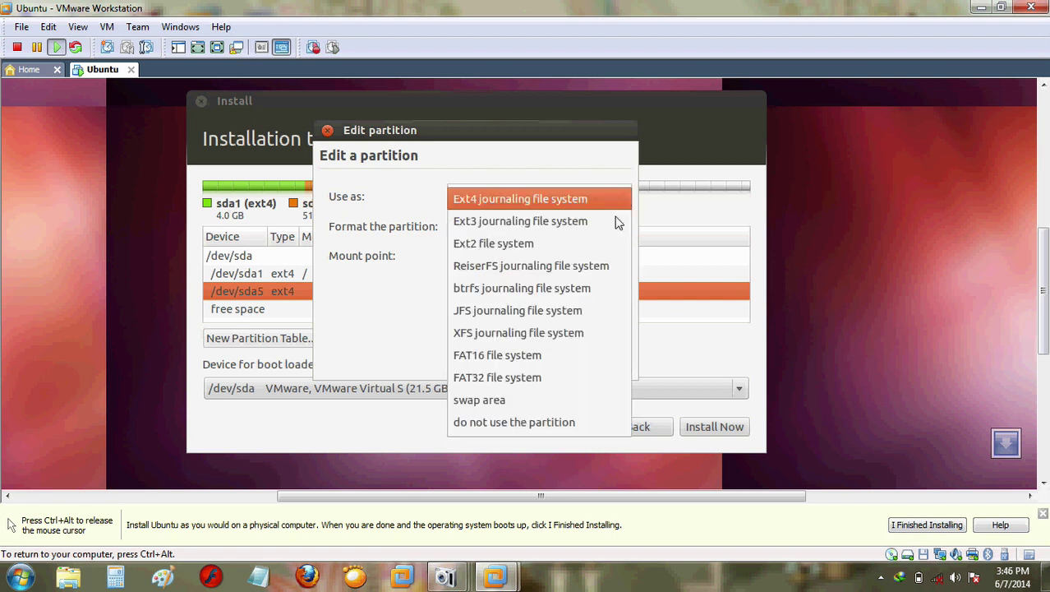
{"action": "left_click", "coordinate": [540, 396]}
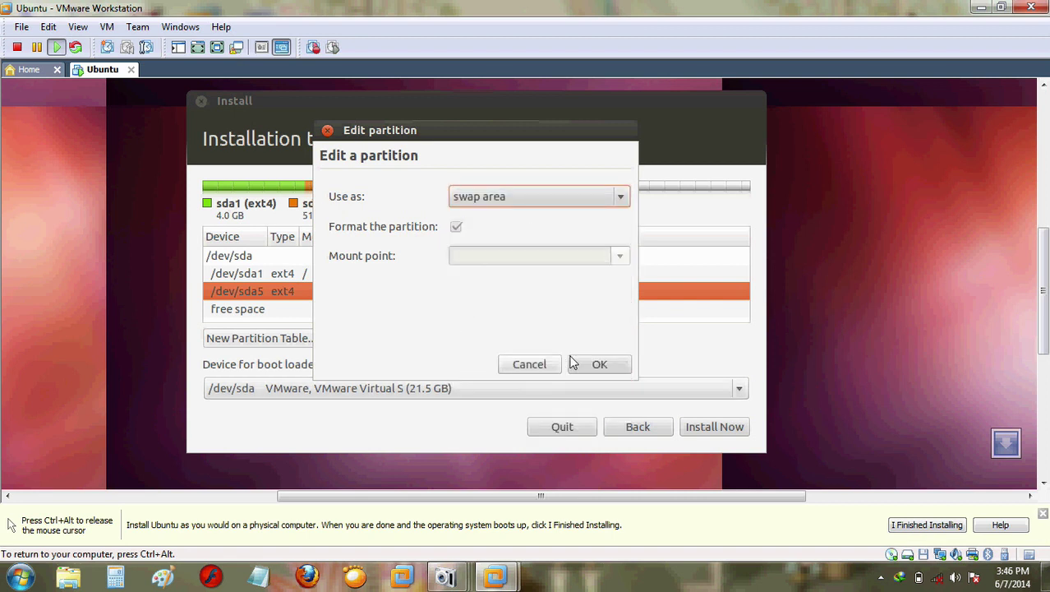
{"action": "left_click", "coordinate": [615, 366]}
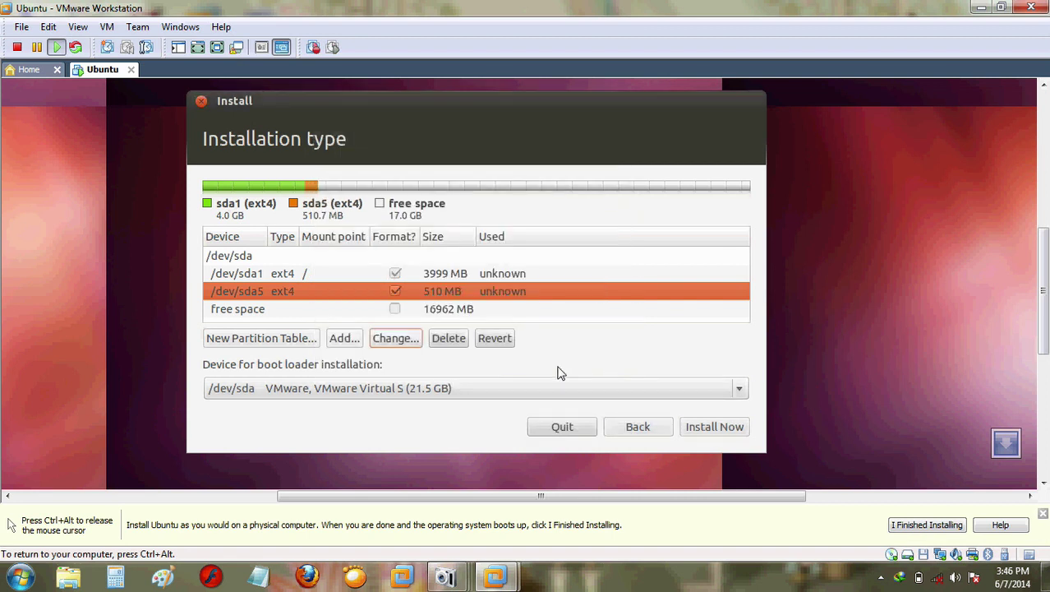
Step: Add an ext4 /home partition in the remaining 16962 MB and choose Install Now
{"action": "left_click", "coordinate": [309, 309]}
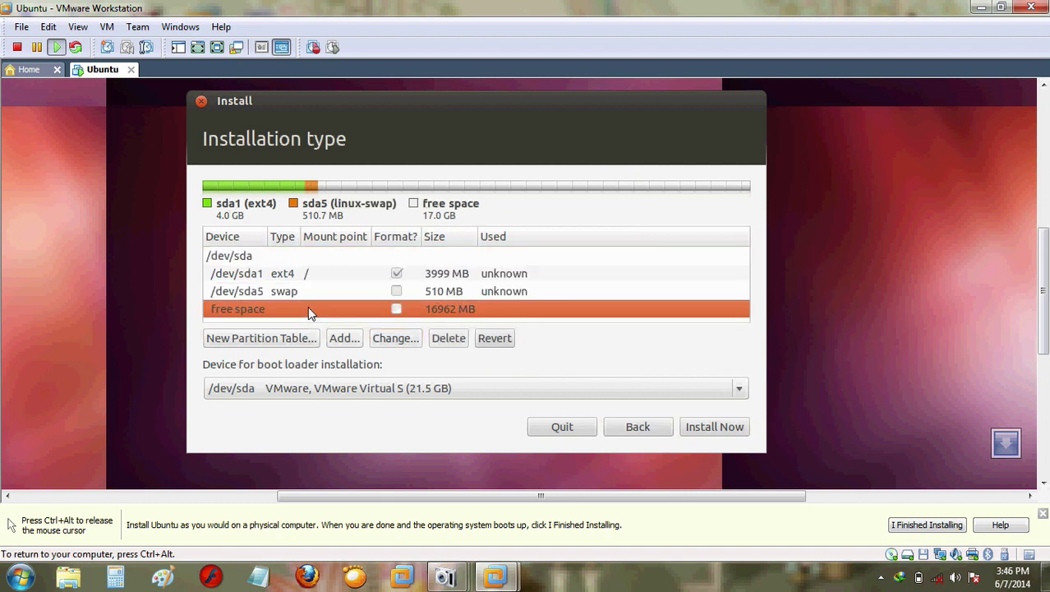
{"action": "left_click", "coordinate": [341, 338]}
{"action": "left_click", "coordinate": [645, 349]}
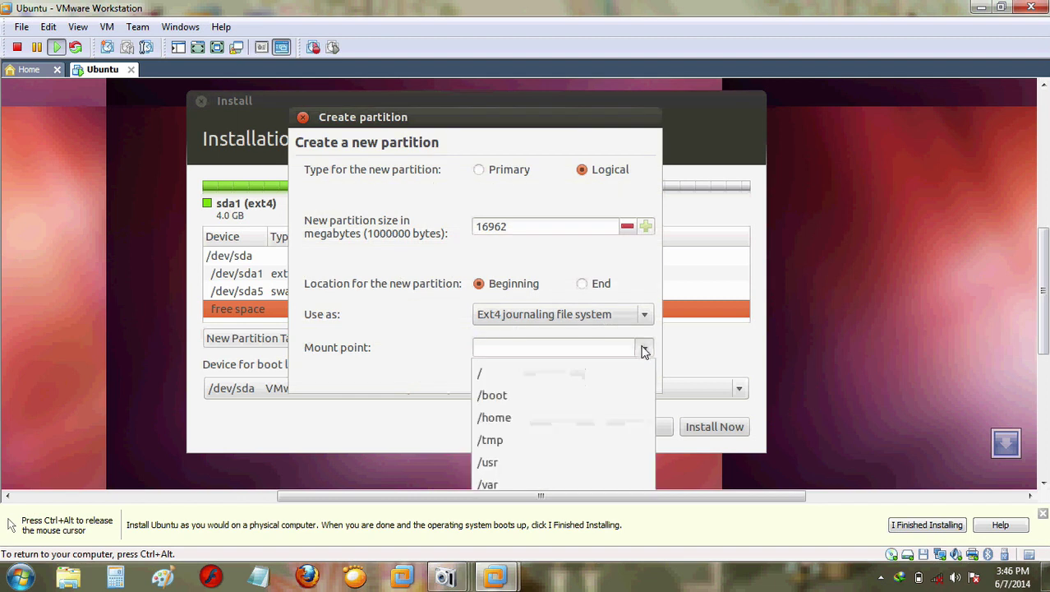
{"action": "left_click", "coordinate": [604, 418]}
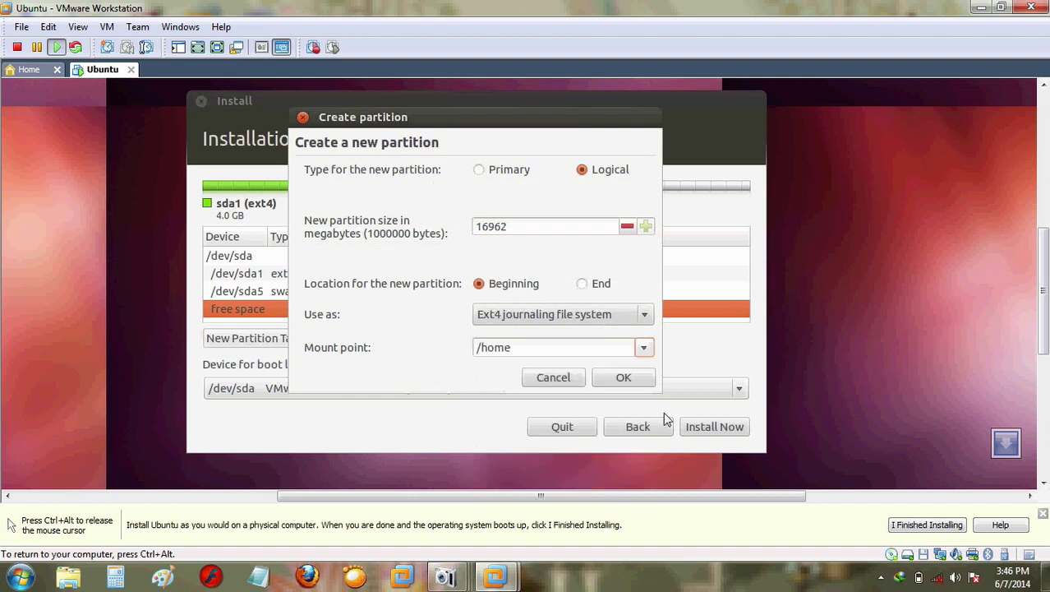
{"action": "left_click", "coordinate": [622, 380]}
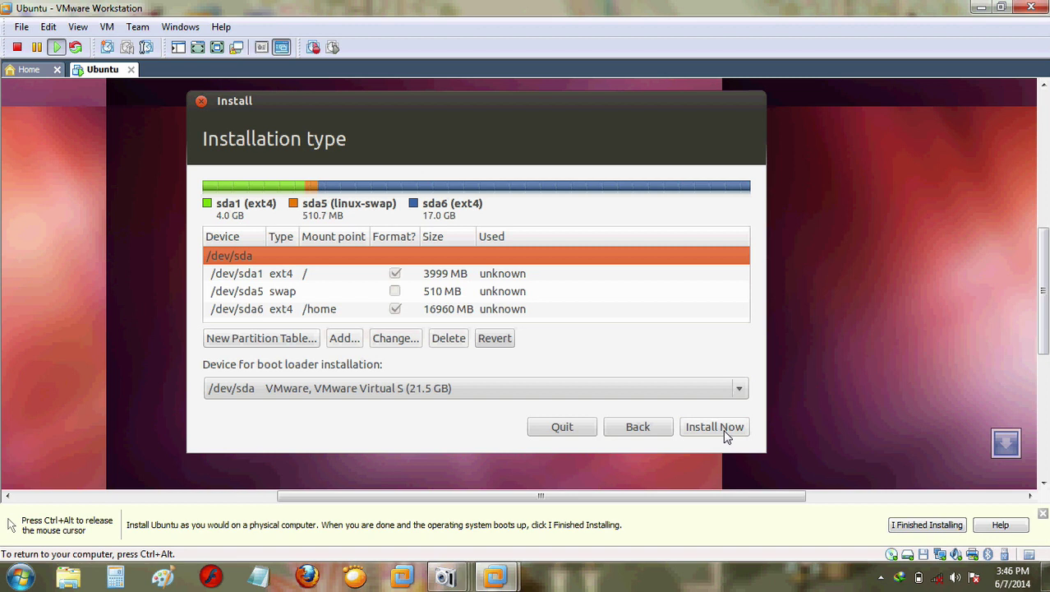
{"action": "left_click", "coordinate": [715, 426]}
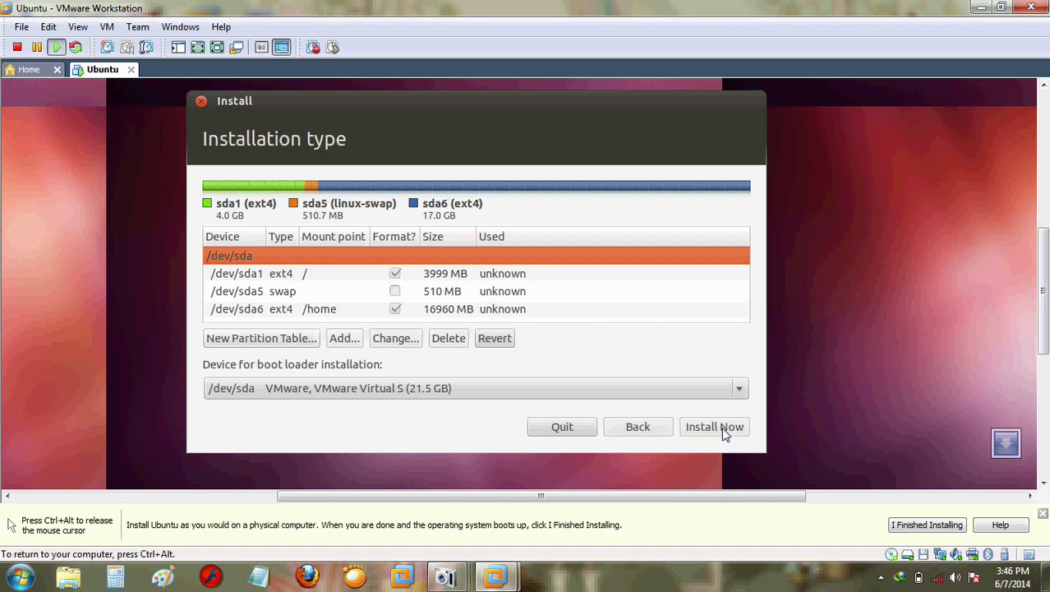
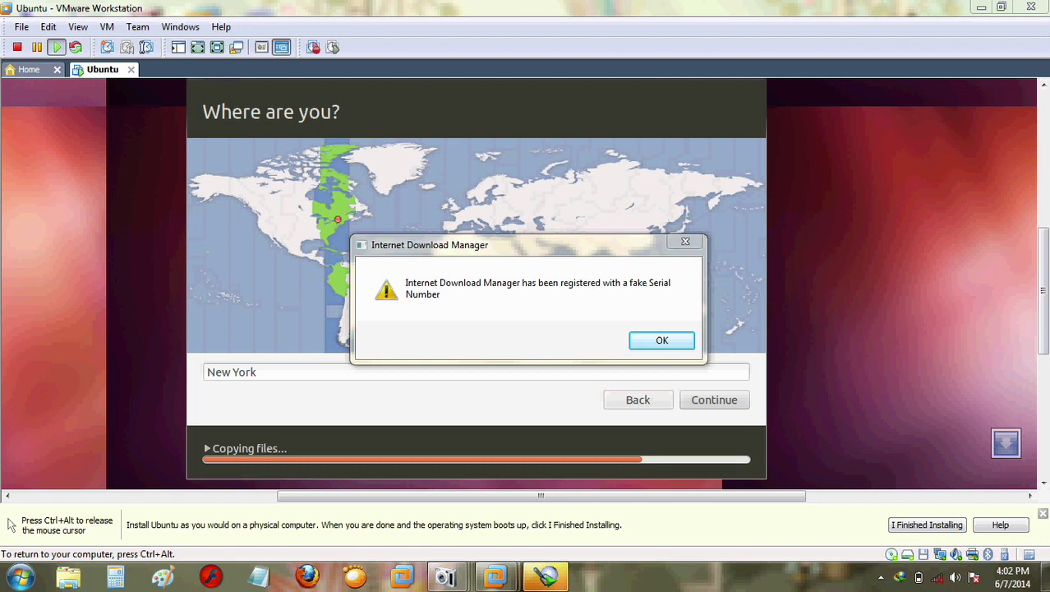
Step: Dismiss the download-manager warning, then accept New York and the English (US) keyboard layout
{"action": "key", "text": "ctrl+alt"}
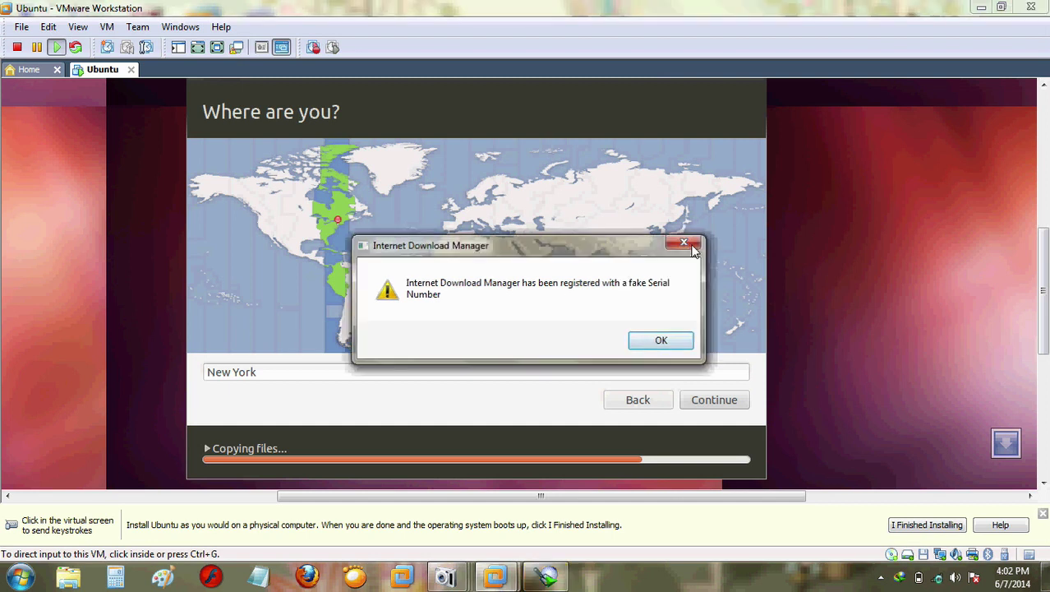
{"action": "left_click", "coordinate": [1037, 371]}
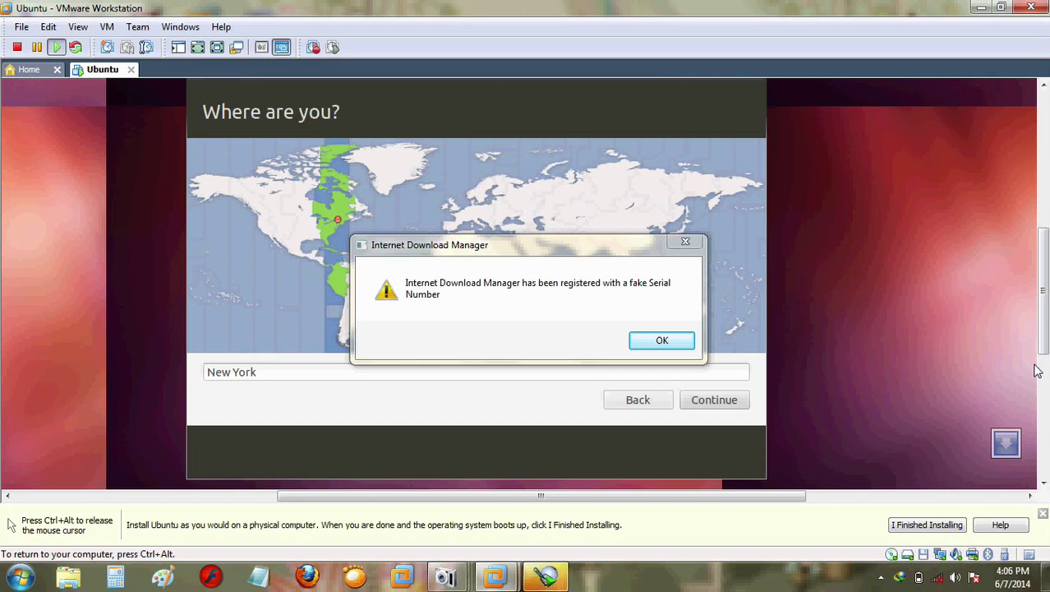
{"action": "left_click", "coordinate": [684, 242]}
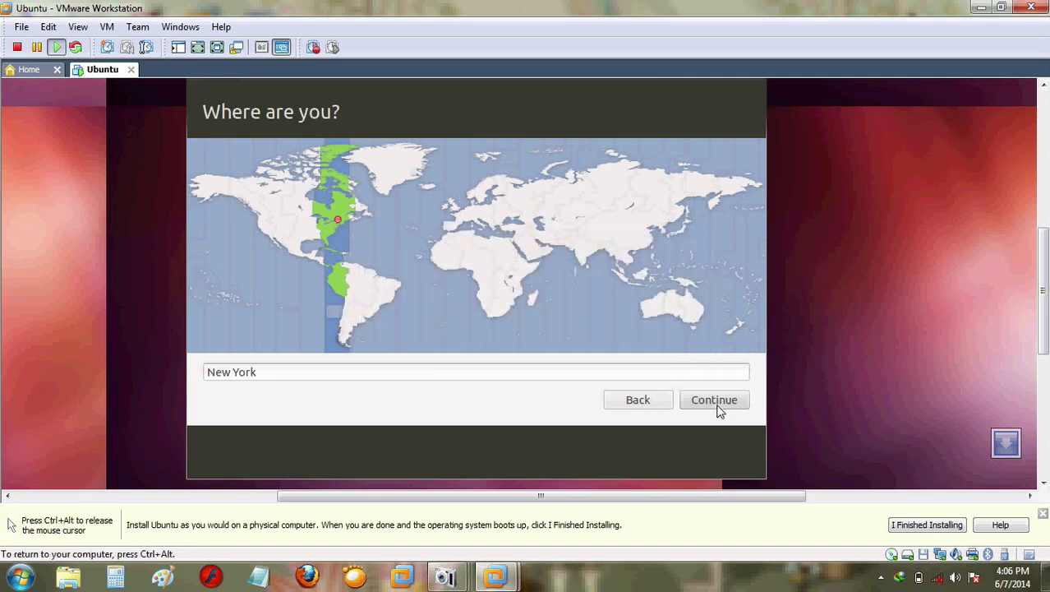
{"action": "left_click", "coordinate": [719, 406]}
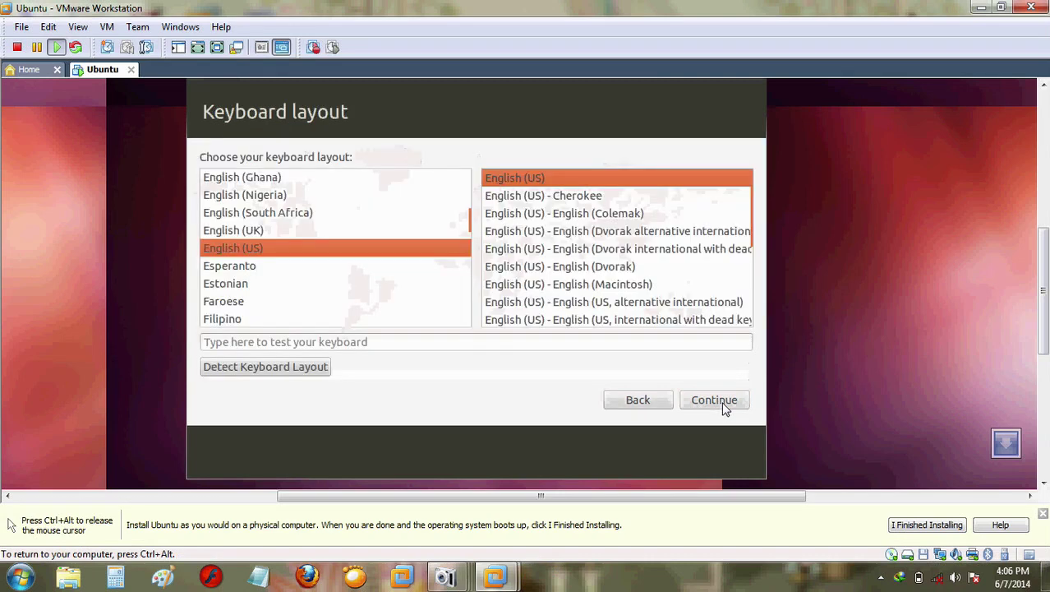
{"action": "left_click", "coordinate": [723, 402]}
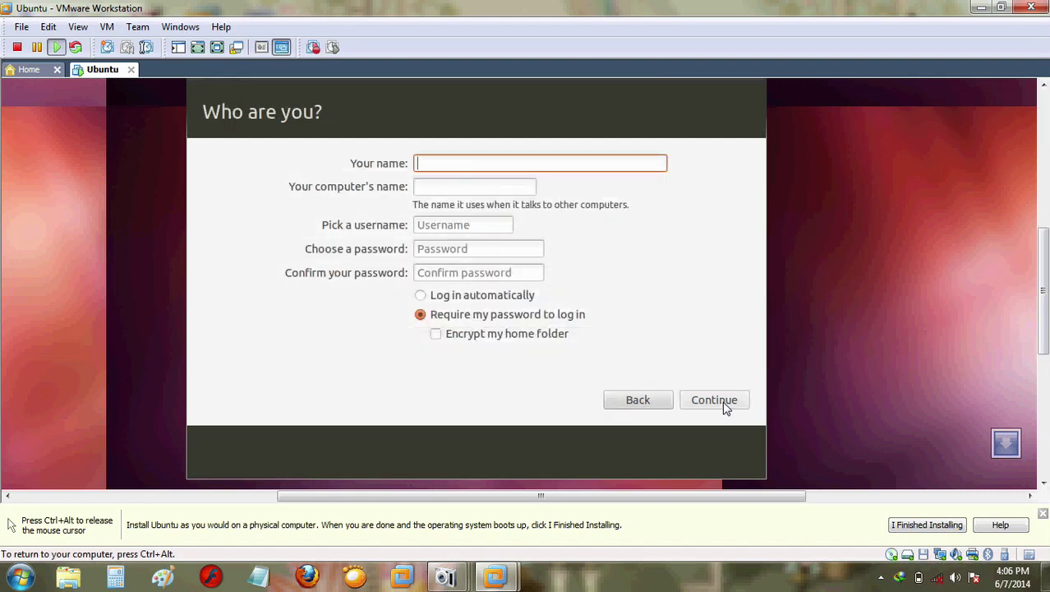
Step: Enter the user's full name and an account password, then continue the installation
{"action": "type", "text": "ari"}
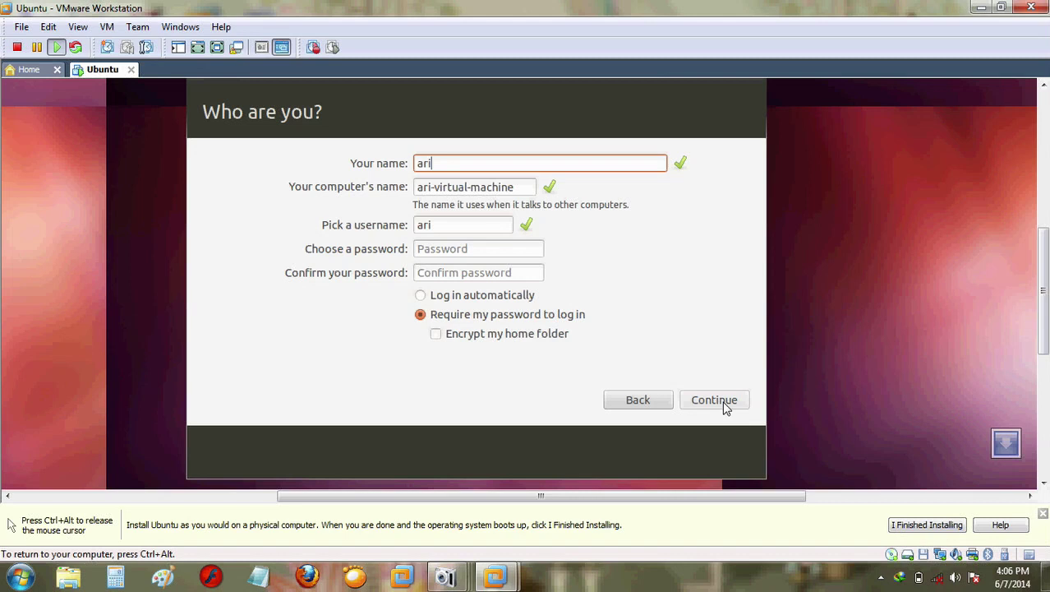
{"action": "type", "text": " wiyanto"}
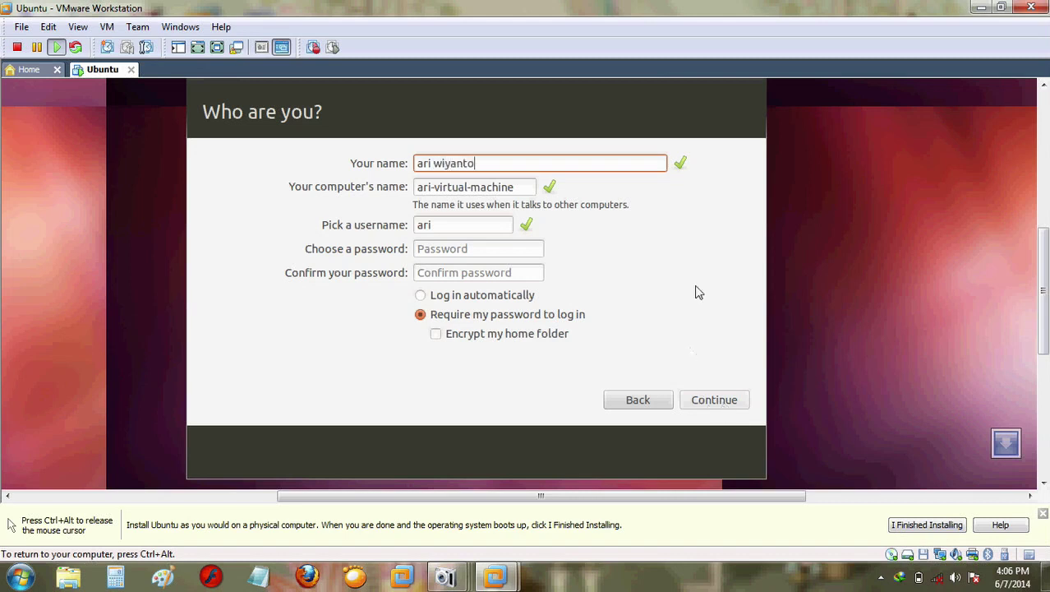
{"action": "left_click", "coordinate": [466, 248]}
{"action": "type", "text": "ari"}
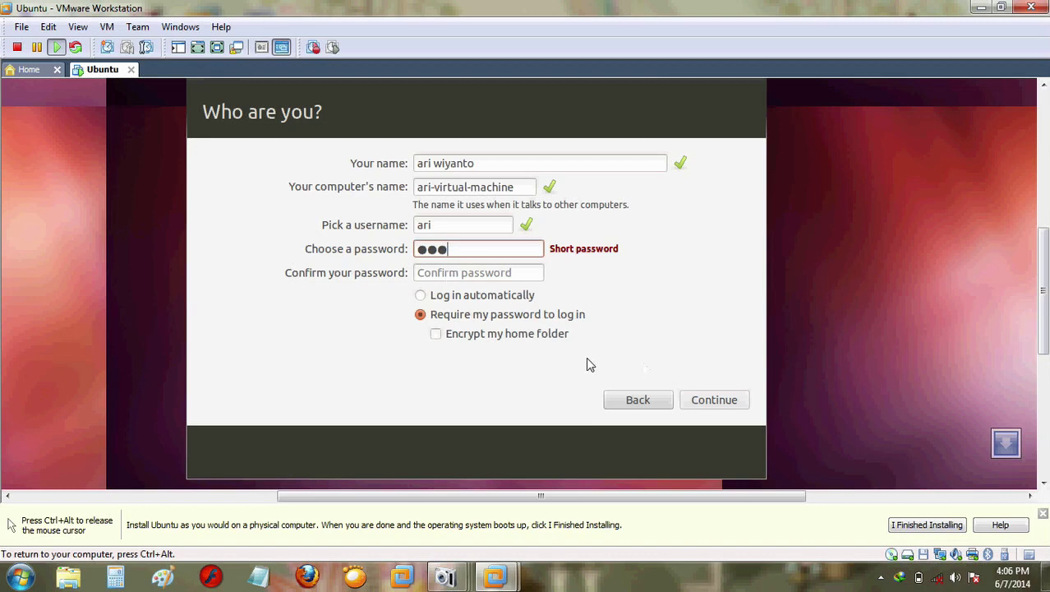
{"action": "key", "text": "BackSpace"}
{"action": "key", "text": "BackSpace"}
{"action": "key", "text": "BackSpace"}
{"action": "type", "text": "a"}
{"action": "type", "text": "a"}
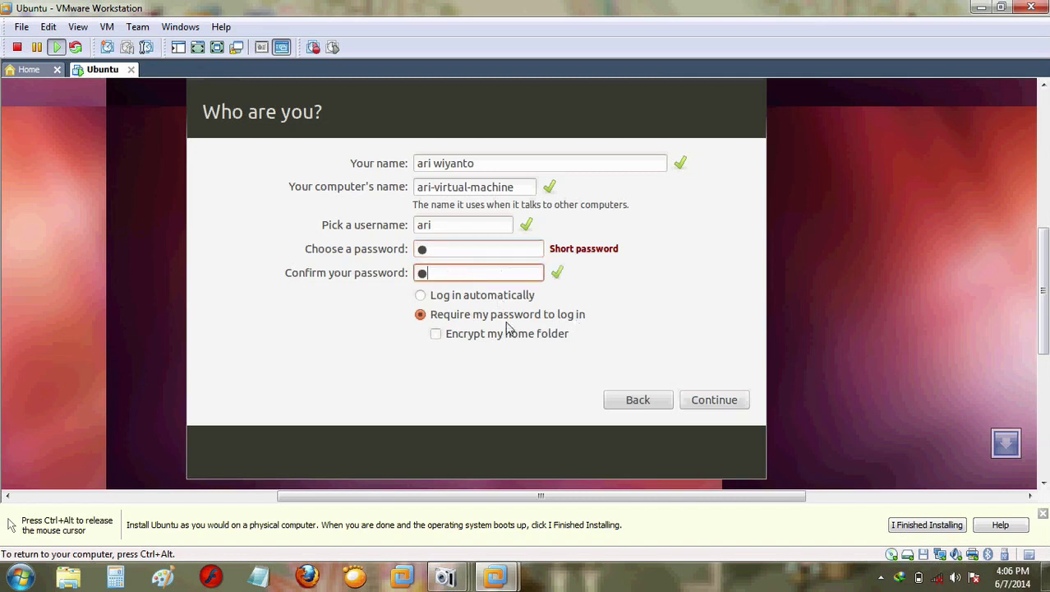
{"action": "left_click", "coordinate": [726, 411]}
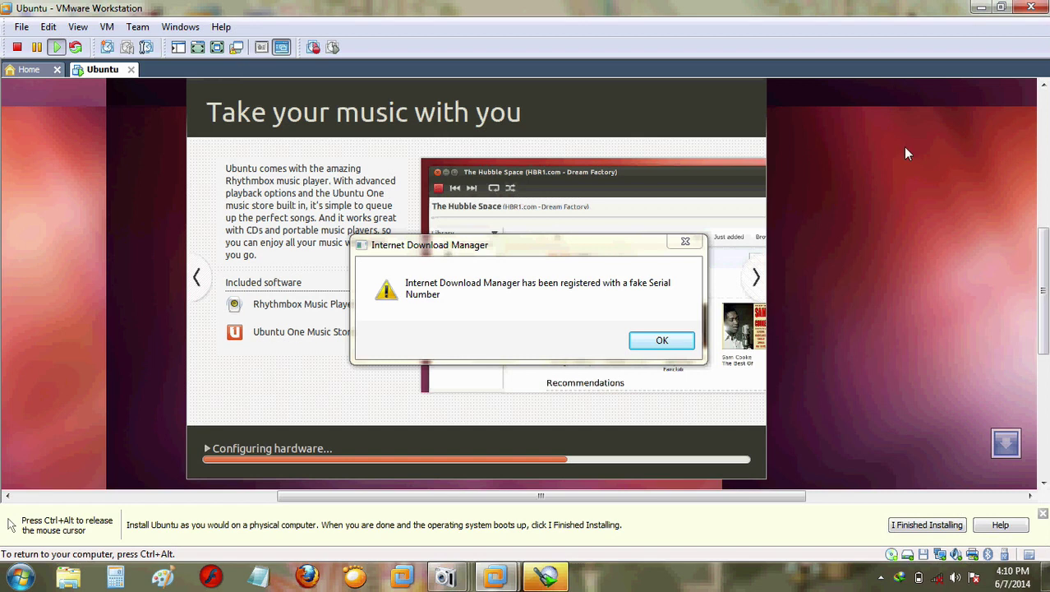
Step: Close the Internet Download Manager popup covering the VM window
{"action": "left_click", "coordinate": [684, 244]}
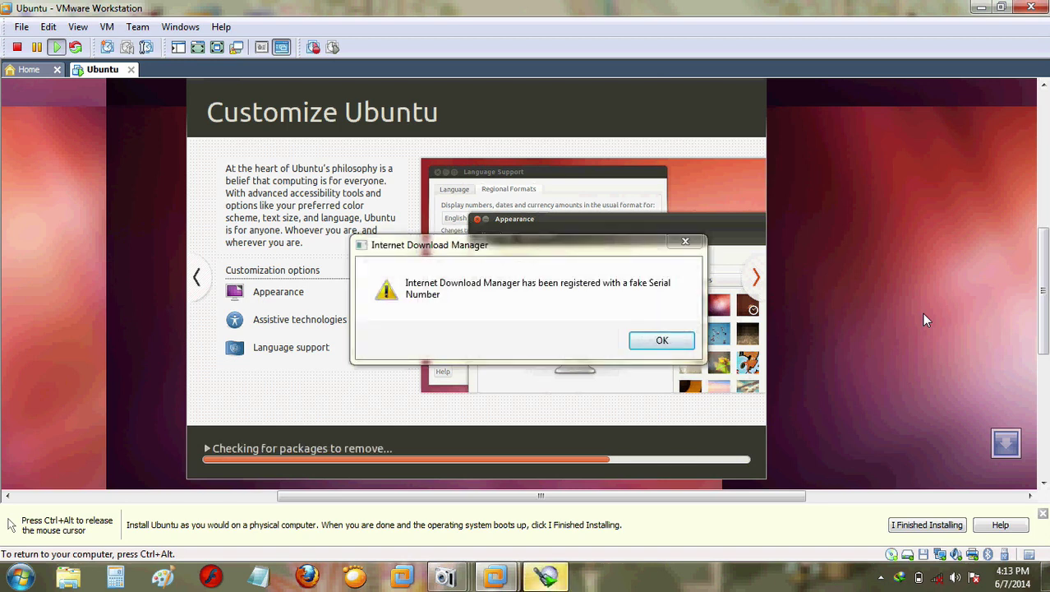
Step: Close the reappearing Internet Download Manager popup during the 'Installing system' stage
{"action": "left_click", "coordinate": [681, 244]}
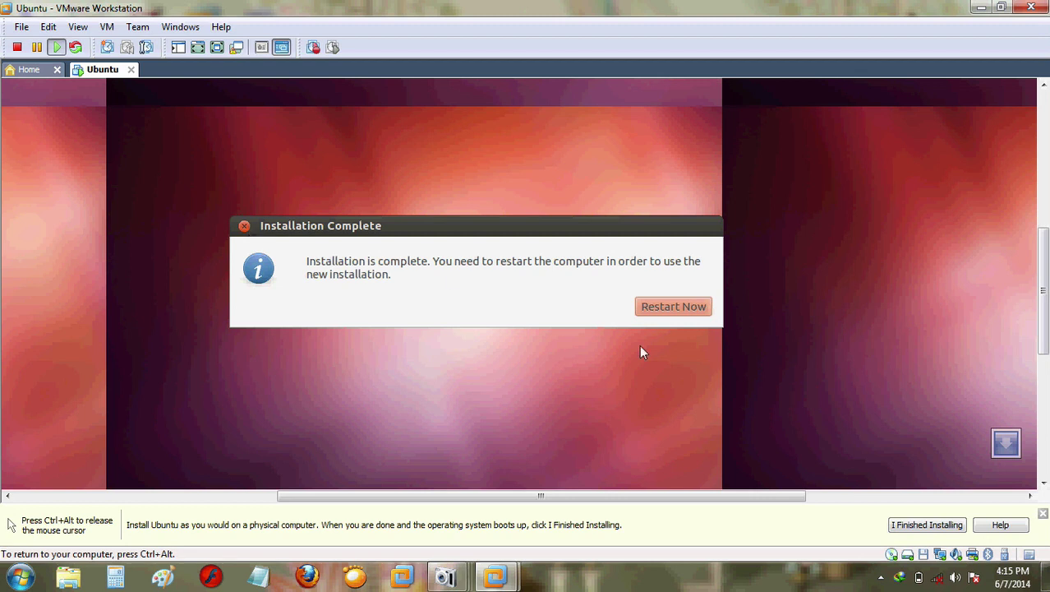
Step: Mark the guest install done with 'I Finished Installing' and scroll around the VM view
{"action": "left_click", "coordinate": [916, 527]}
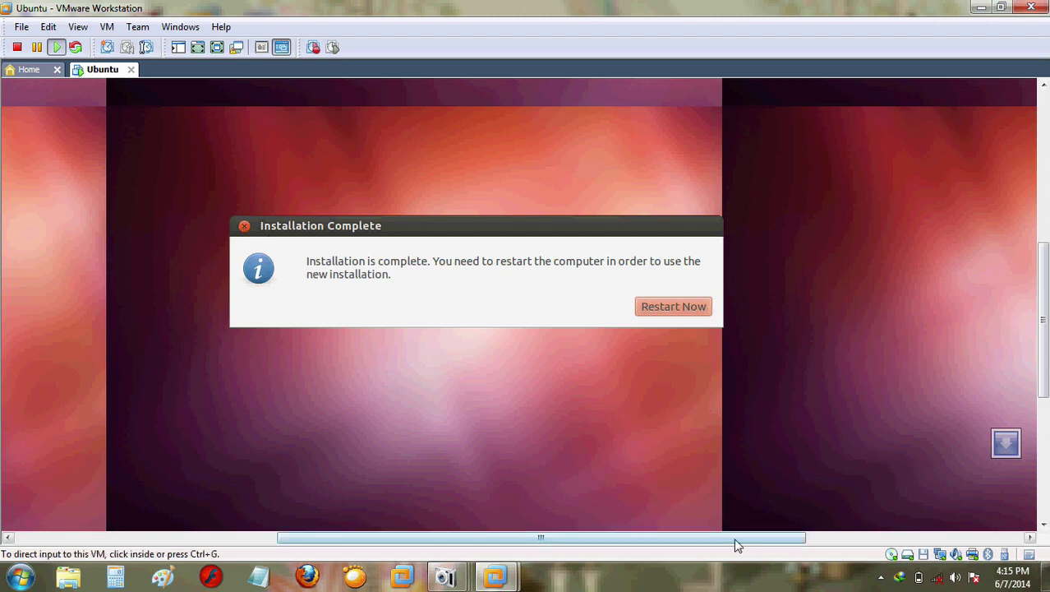
{"action": "left_click_drag", "start_coordinate": [734, 538], "coordinate": [620, 526]}
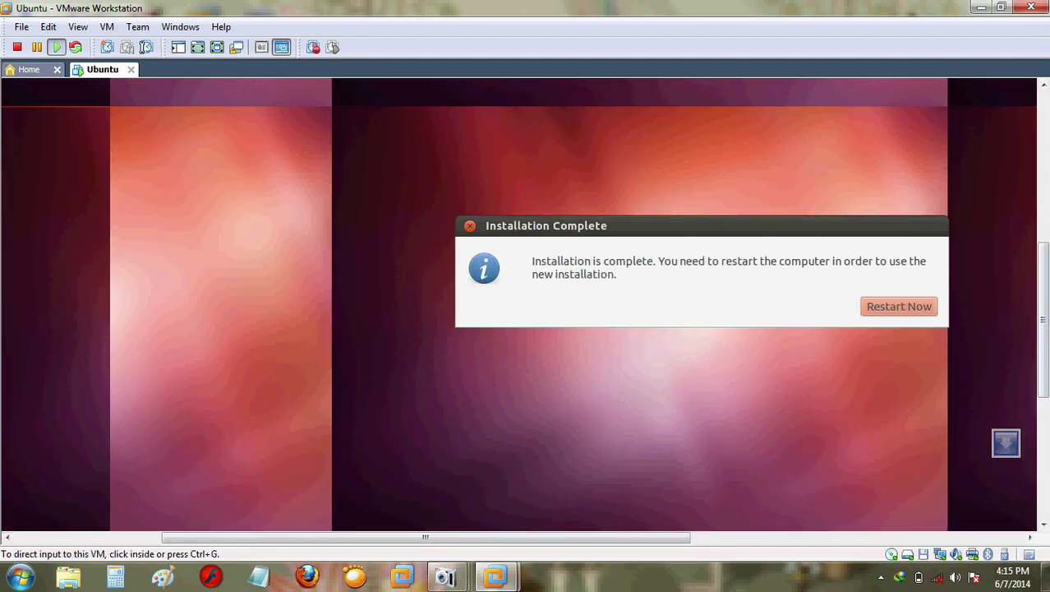
{"action": "scroll", "coordinate": [526, 304], "scroll_direction": "down", "scroll_amount": 3}
{"action": "left_click_drag", "start_coordinate": [595, 541], "coordinate": [692, 541]}
{"action": "left_click_drag", "start_coordinate": [1037, 366], "coordinate": [1037, 329]}
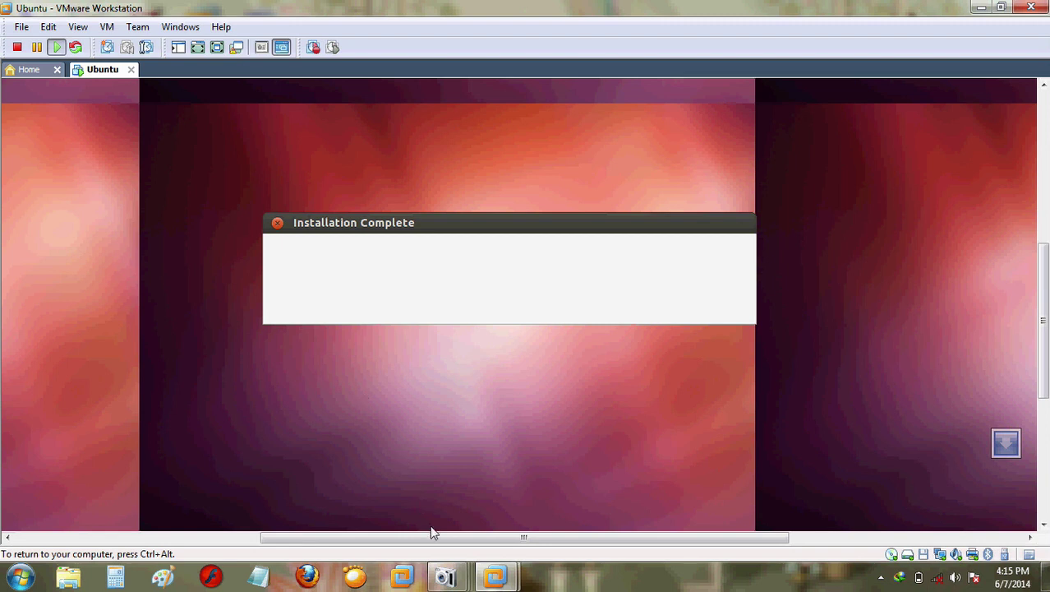
{"action": "mouse_move", "coordinate": [438, 538]}
{"action": "left_mouse_down"}
{"action": "mouse_move", "coordinate": [453, 542]}
{"action": "mouse_move", "coordinate": [442, 541]}
{"action": "left_mouse_up"}
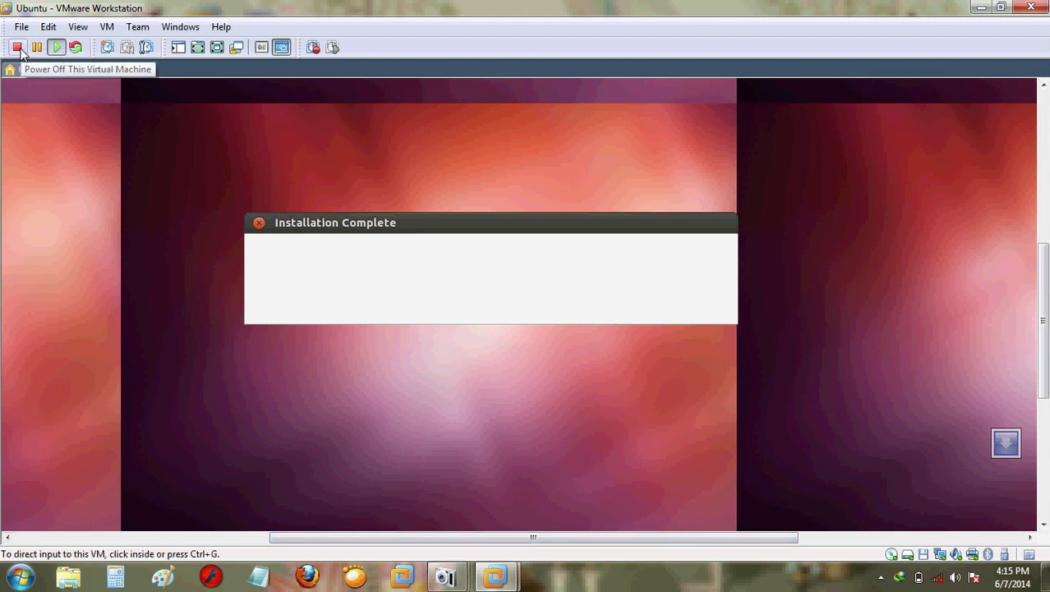
{"action": "left_click", "coordinate": [256, 199]}
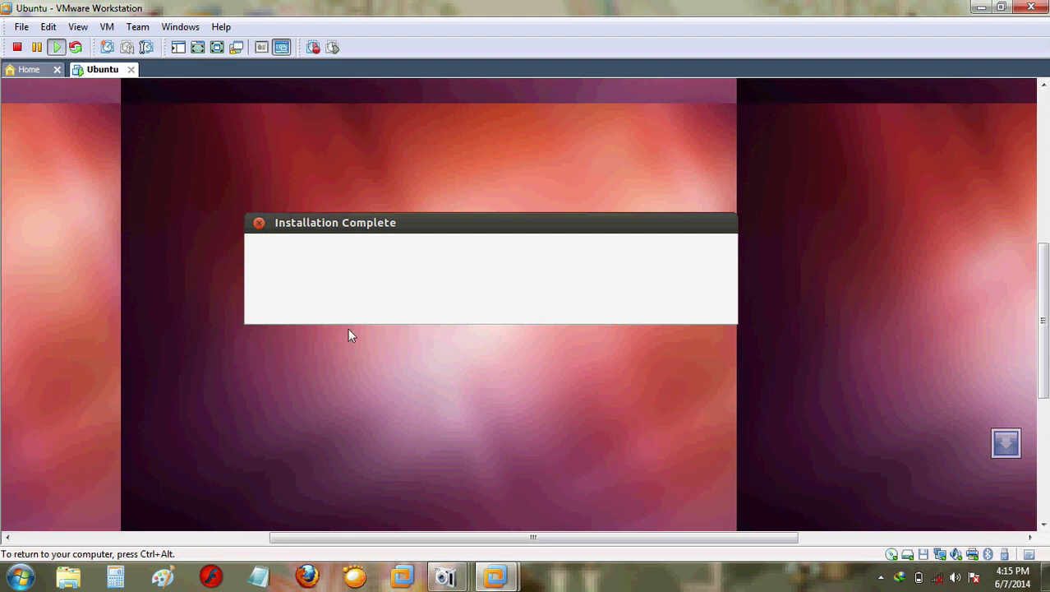
{"action": "mouse_move", "coordinate": [562, 538]}
{"action": "left_mouse_down"}
{"action": "mouse_move", "coordinate": [610, 537]}
{"action": "mouse_move", "coordinate": [553, 538]}
{"action": "left_mouse_up"}
{"action": "key", "text": "ctrl+alt"}
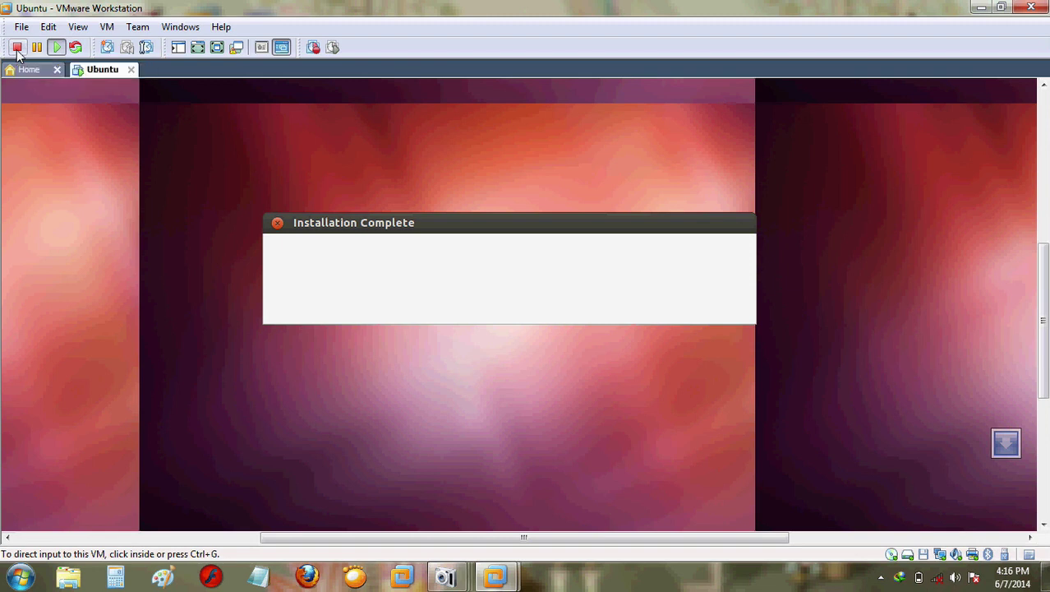
{"action": "key", "text": "ctrl+g"}
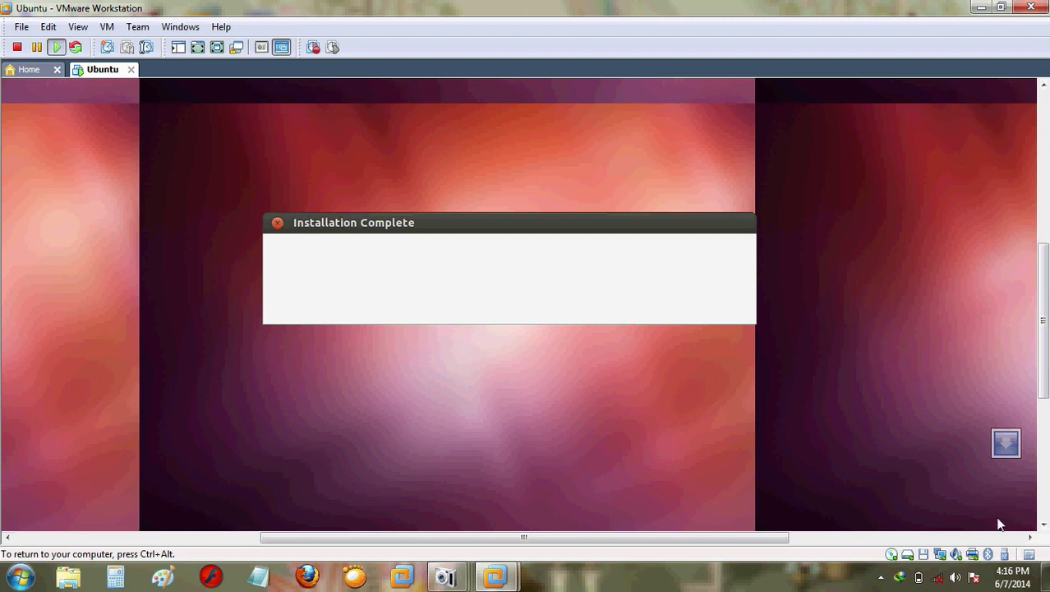
{"action": "key", "text": "ctrl+alt"}
{"action": "key", "text": "ctrl+g"}
{"action": "key", "text": "ctrl+alt"}
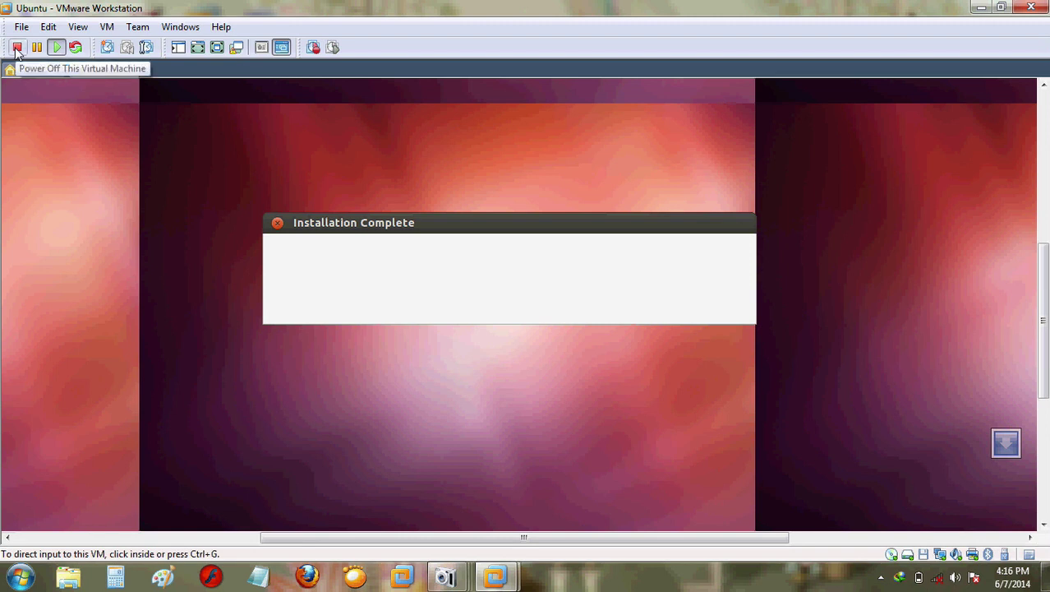
{"action": "left_click", "coordinate": [16, 49]}
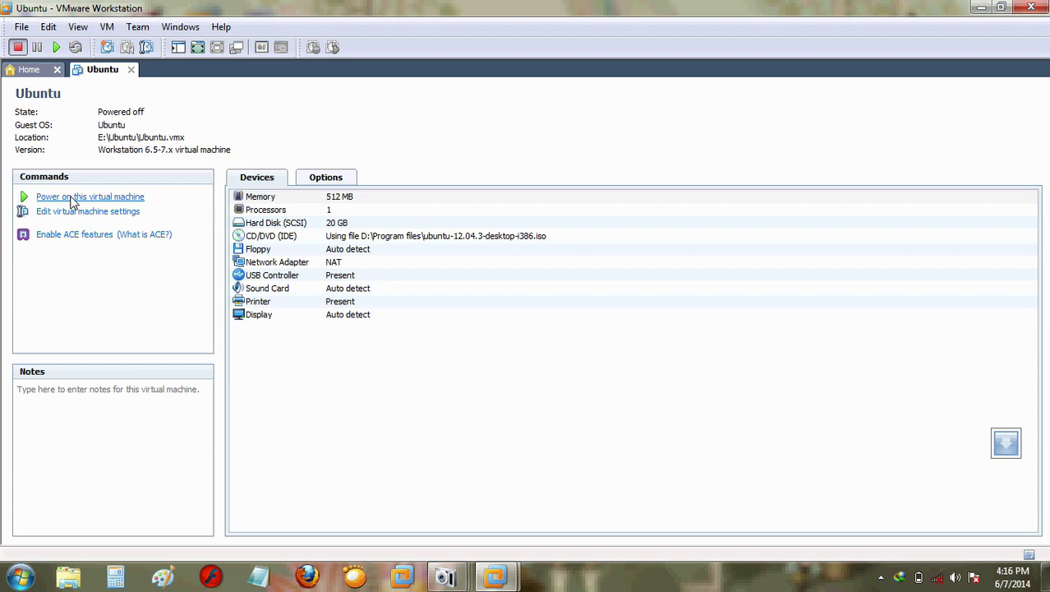
Step: Power the Ubuntu virtual machine back on from the Commands panel
{"action": "left_click", "coordinate": [71, 199]}
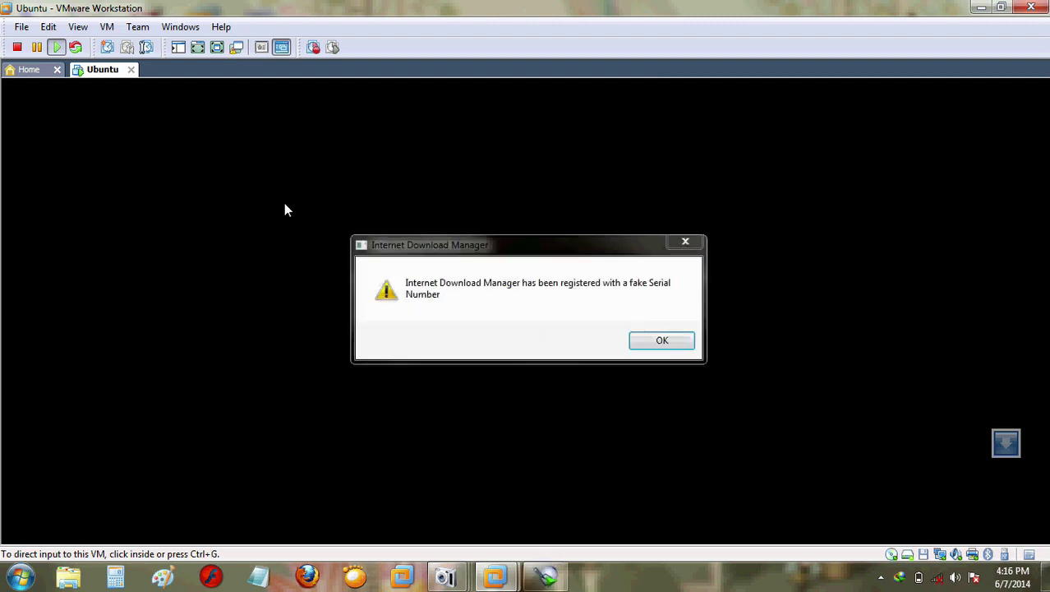
Step: Dismiss the Internet Download Manager warning and move its drop tile out of the way
{"action": "left_click", "coordinate": [683, 242]}
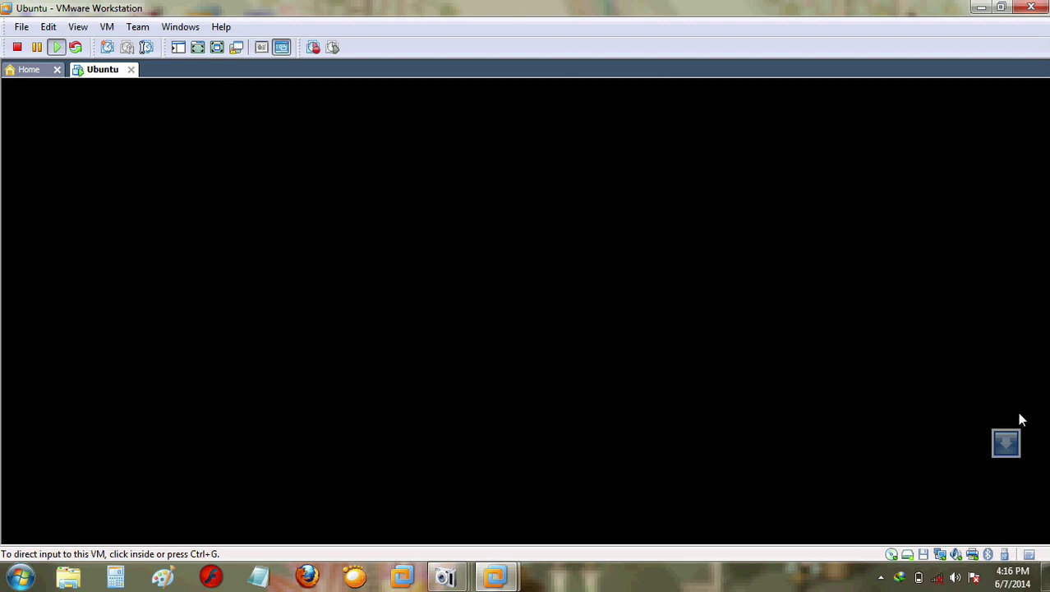
{"action": "left_click_drag", "start_coordinate": [1009, 461], "coordinate": [1028, 525]}
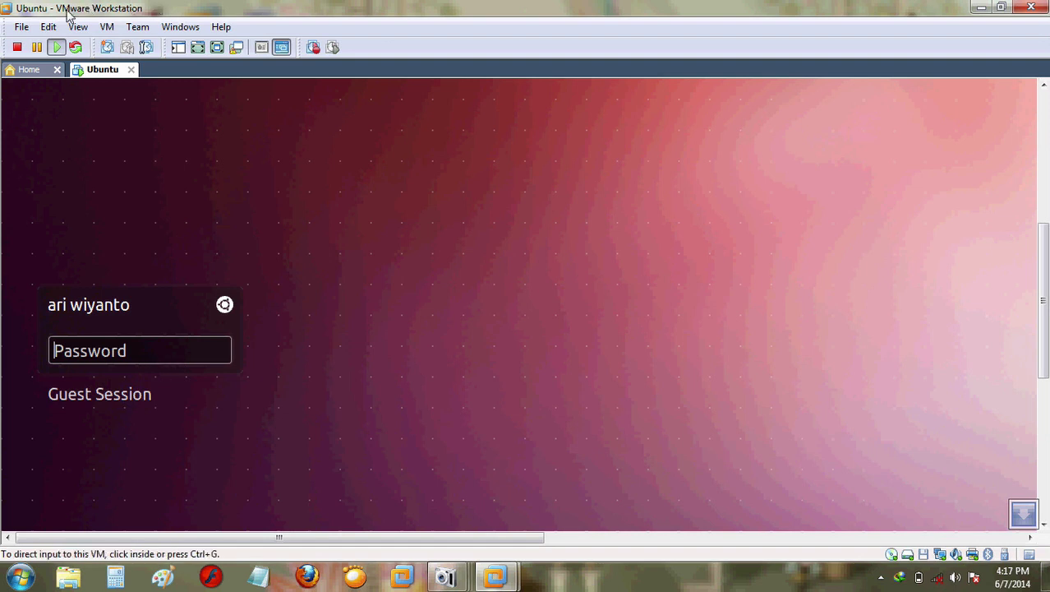
Step: Focus the Password field on the Ubuntu login screen inside the VM
{"action": "left_click", "coordinate": [252, 329]}
Step: Submit the password to log in and scroll the VM view up to the Unity desktop
{"action": "type", "text": "•"}
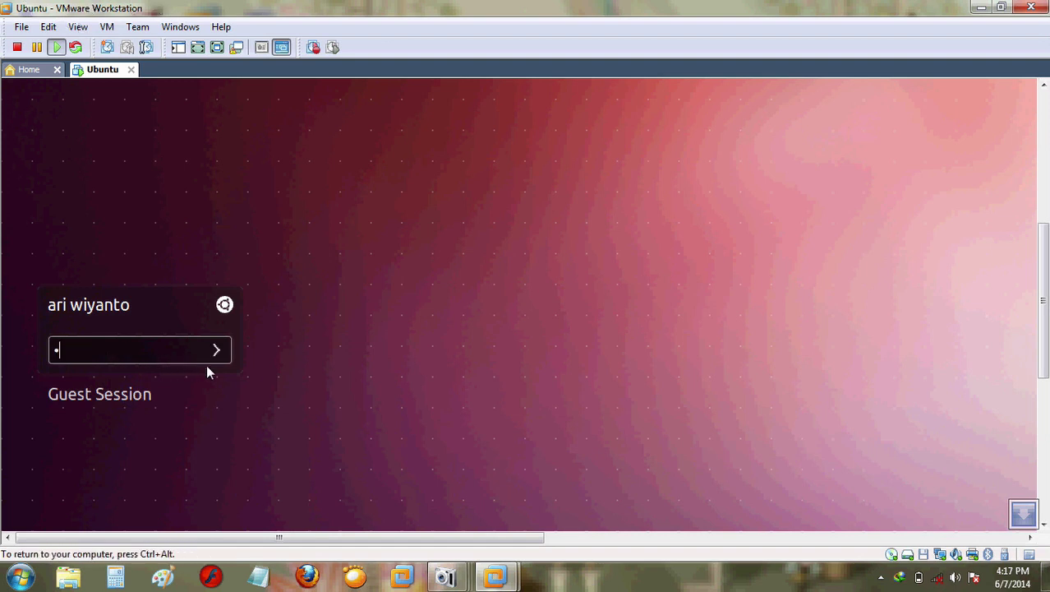
{"action": "left_click", "coordinate": [216, 350]}
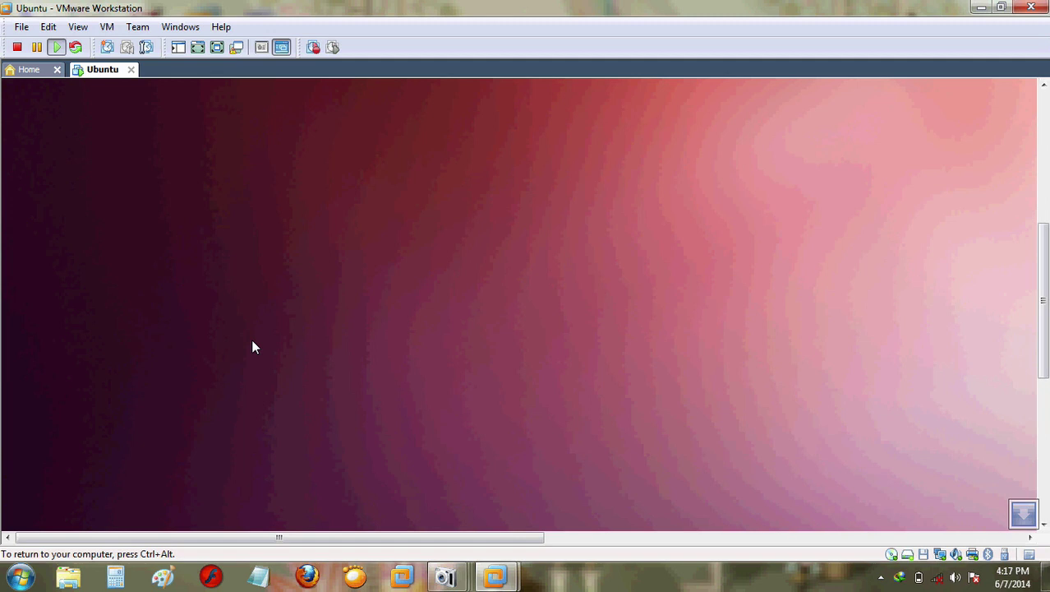
{"action": "left_click_drag", "start_coordinate": [1043, 279], "coordinate": [1045, 304]}
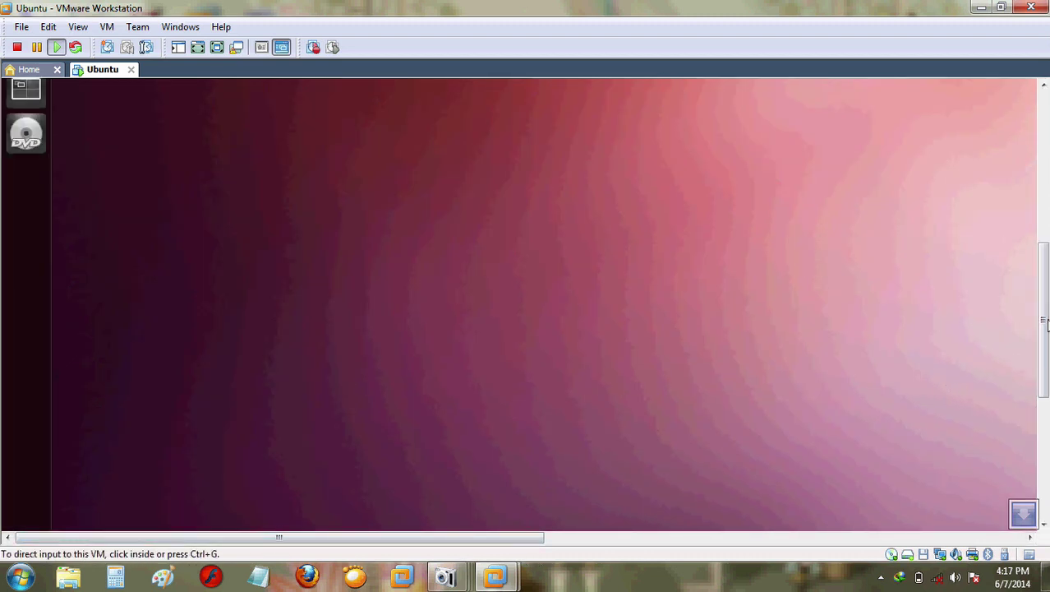
{"action": "left_click_drag", "start_coordinate": [1045, 320], "coordinate": [1040, 127]}
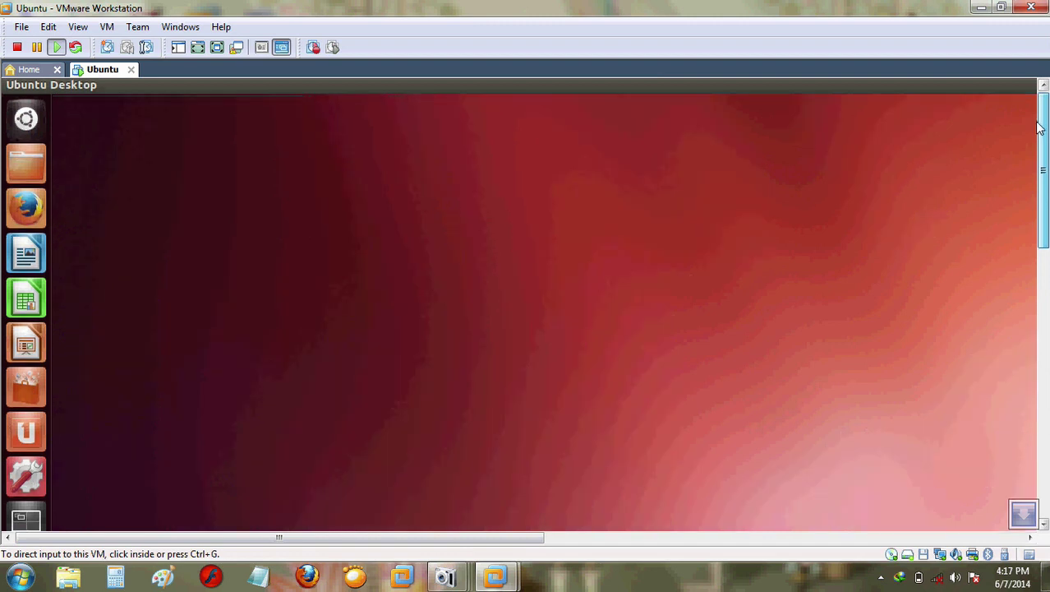
{"action": "left_click", "coordinate": [257, 579]}
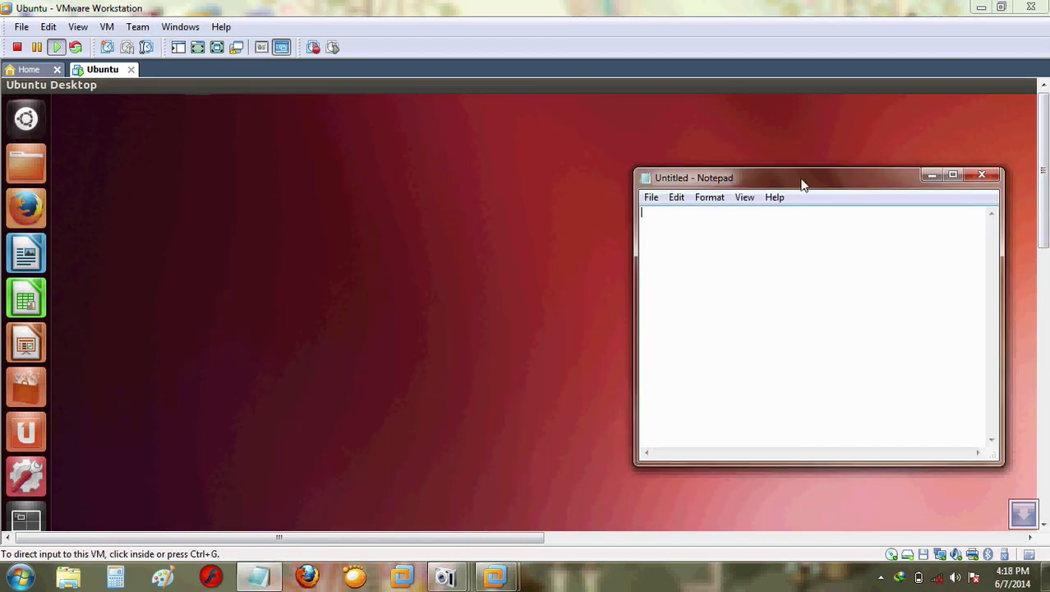
Step: Type 'Selesai...' in Notepad, close it with Don't Save, and bring the screen recorder forward
{"action": "left_click_drag", "start_coordinate": [802, 184], "coordinate": [530, 188]}
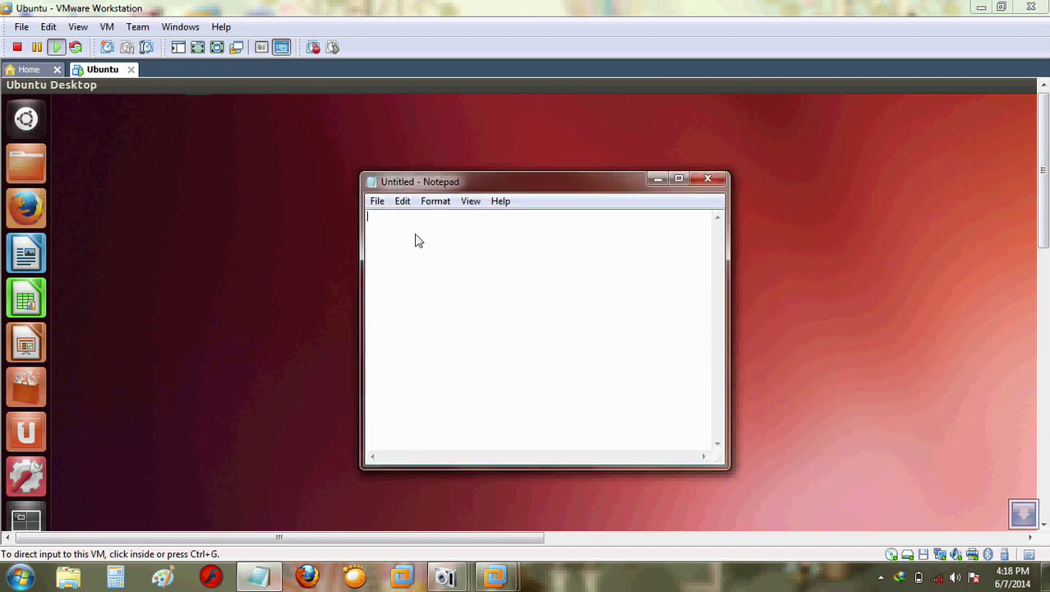
{"action": "type", "text": "Selesai..."}
{"action": "left_click", "coordinate": [697, 179]}
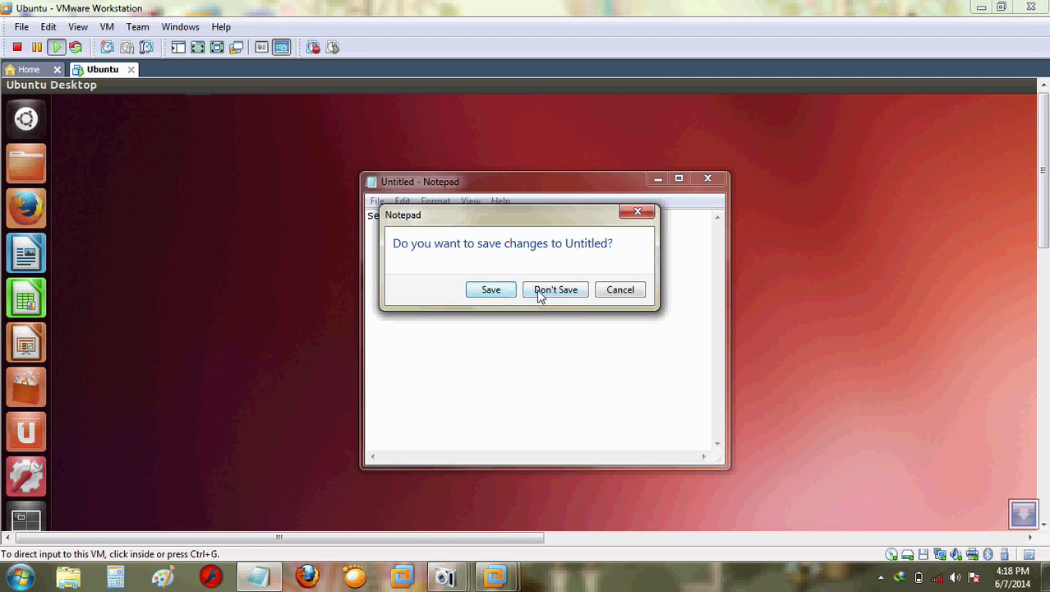
{"action": "left_click", "coordinate": [548, 291]}
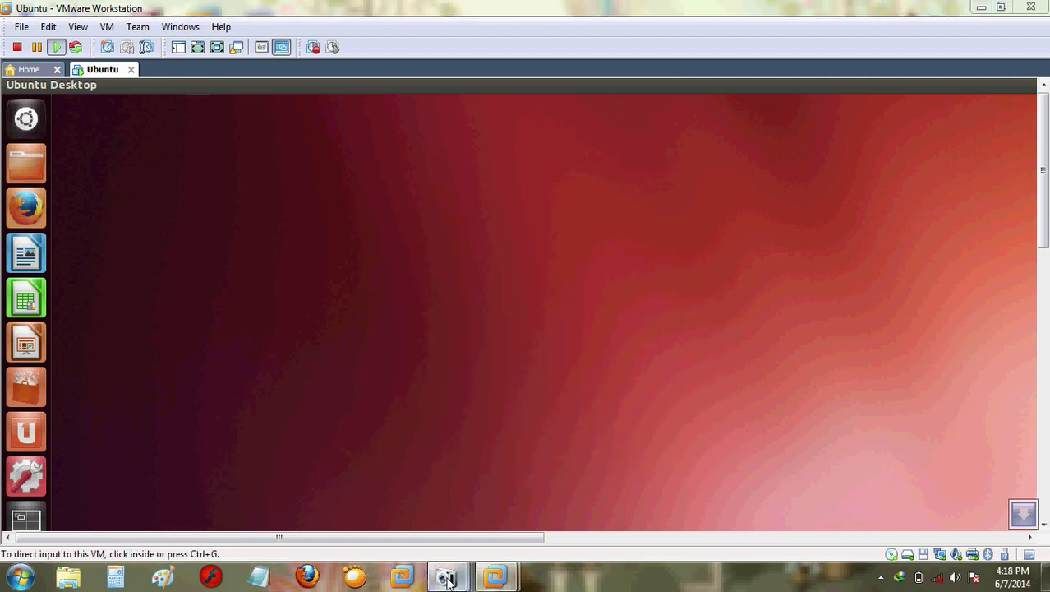
{"action": "mouse_move", "coordinate": [446, 575]}
{"action": "left_click", "coordinate": [287, 508]}
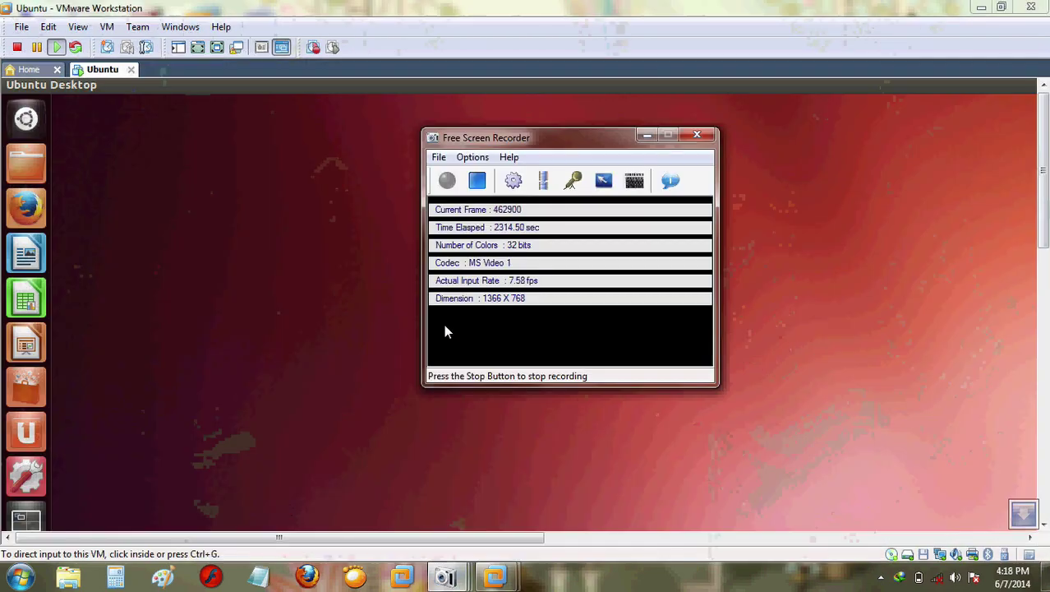